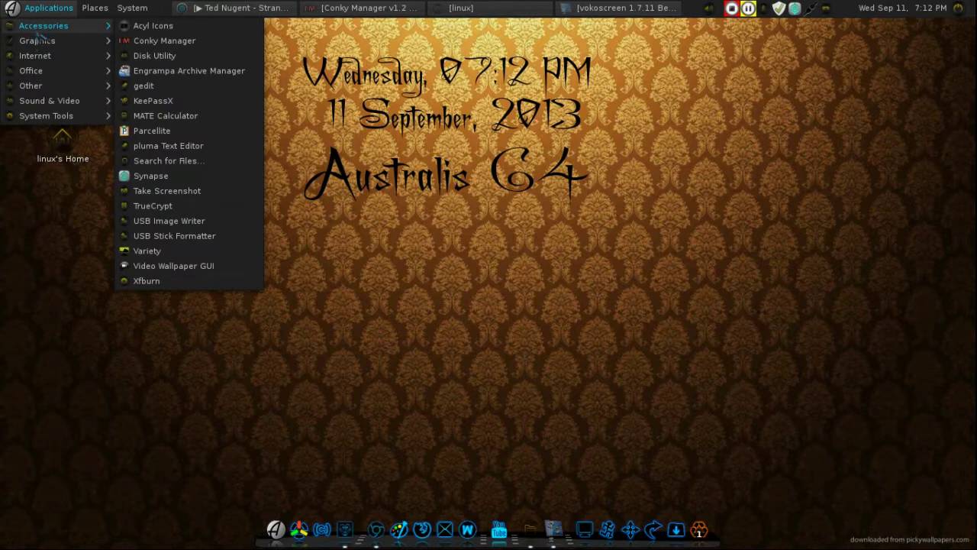
mouse_move(38, 42)
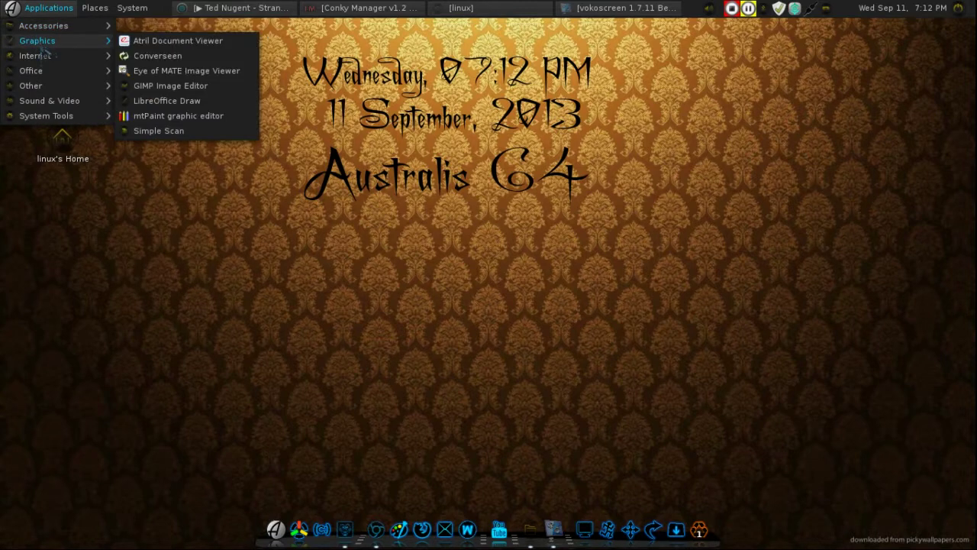
mouse_move(46, 74)
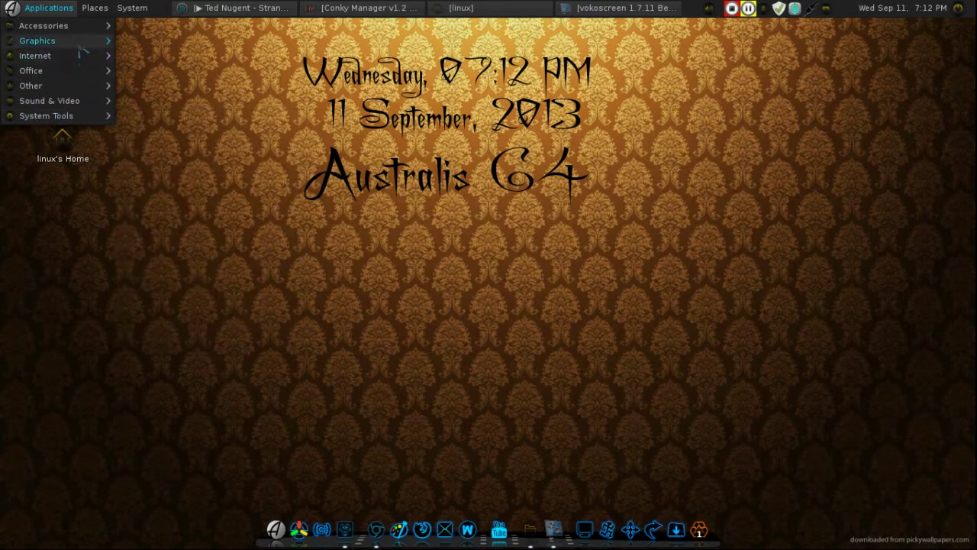
mouse_move(98, 11)
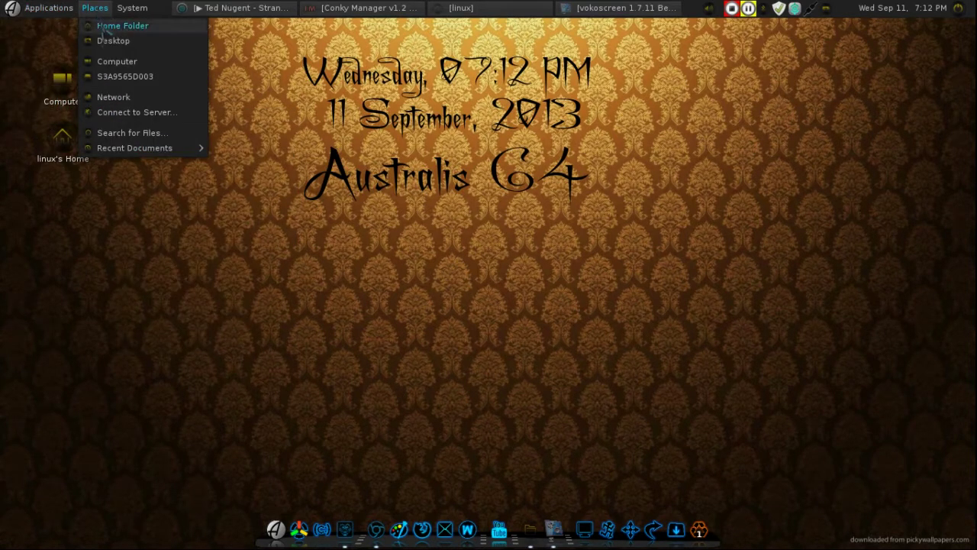
mouse_move(130, 10)
mouse_move(134, 29)
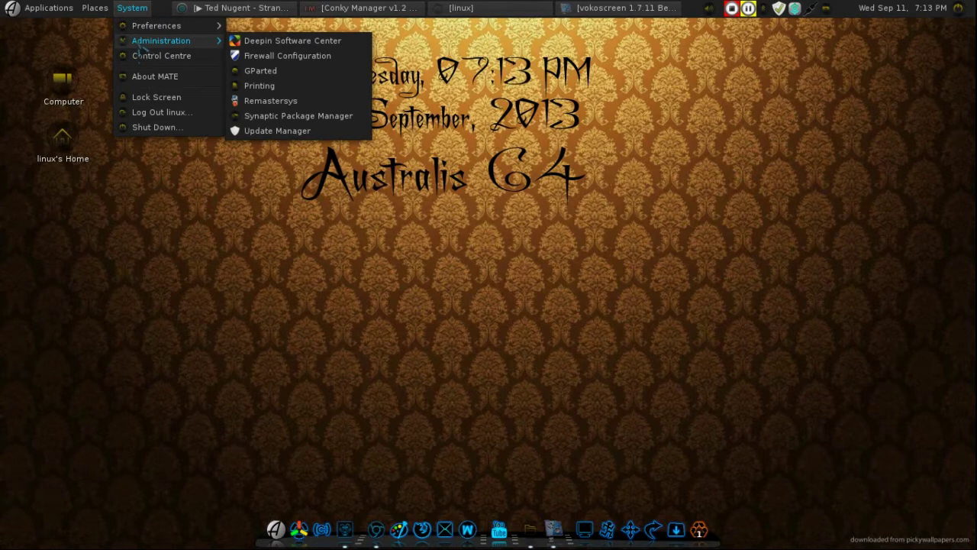
click(138, 281)
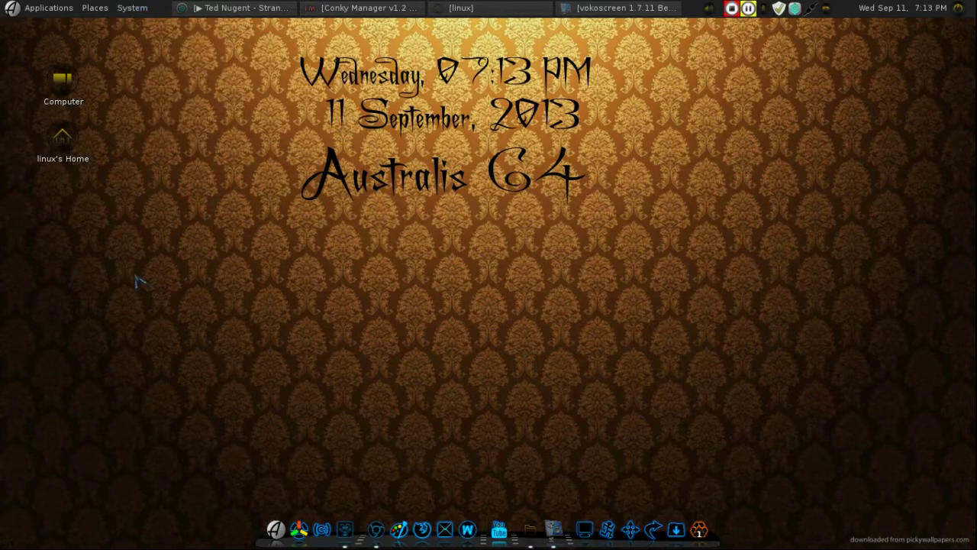
Bring up Conky Manager, move its window clear of the desktop clock and disable the conkyrc black widget.
click(365, 13)
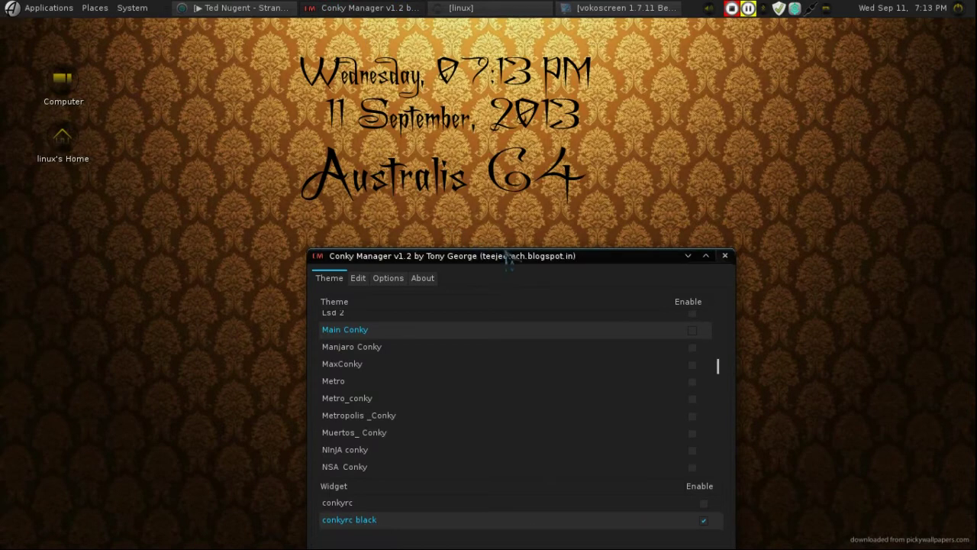
drag(496, 252, 458, 224)
drag(534, 226, 360, 81)
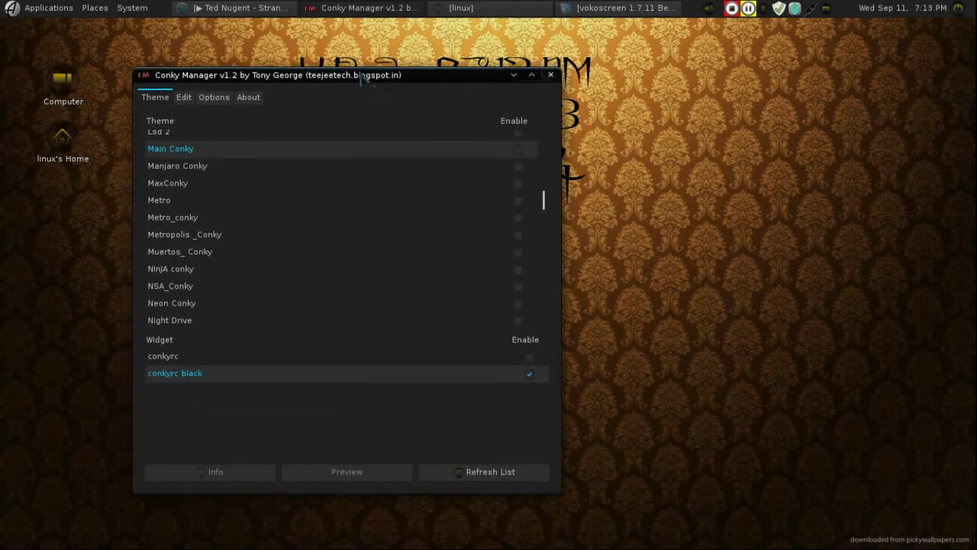
click(530, 375)
Enable the Orore theme in Conky Manager and minimise the window.
scroll(440, 244, down, 1)
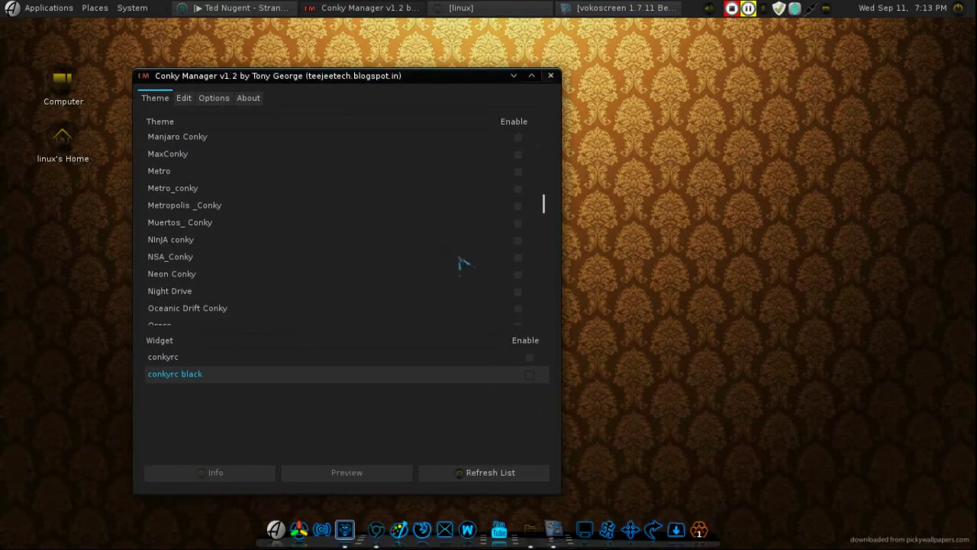
scroll(452, 251, down, 2)
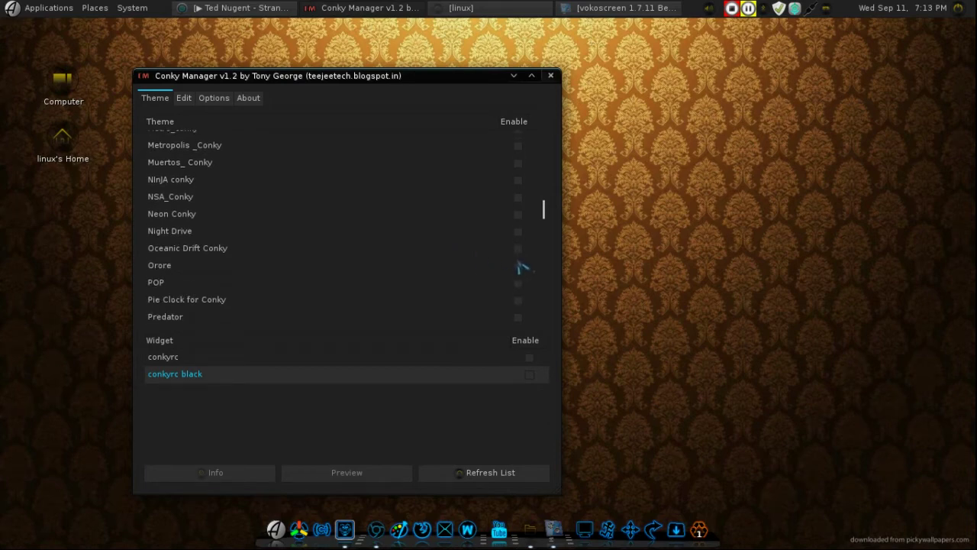
click(519, 265)
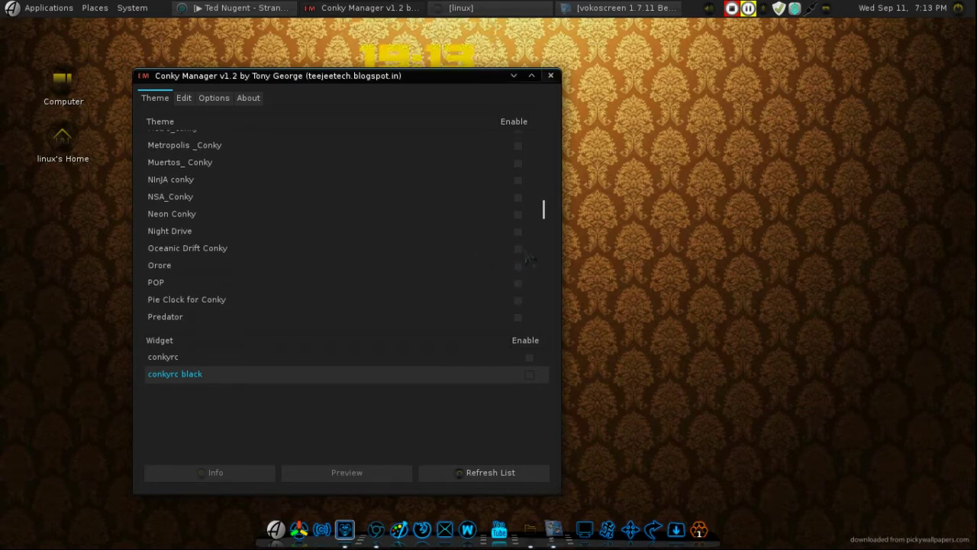
click(513, 77)
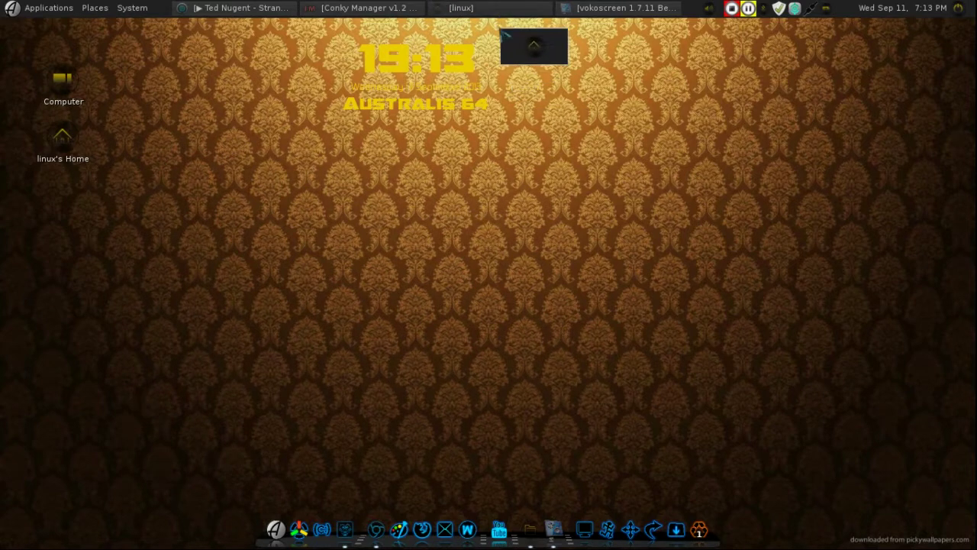
Change the desktop background to the abstract yellow and blue wallpaper and close the appearance preferences.
right_click(600, 225)
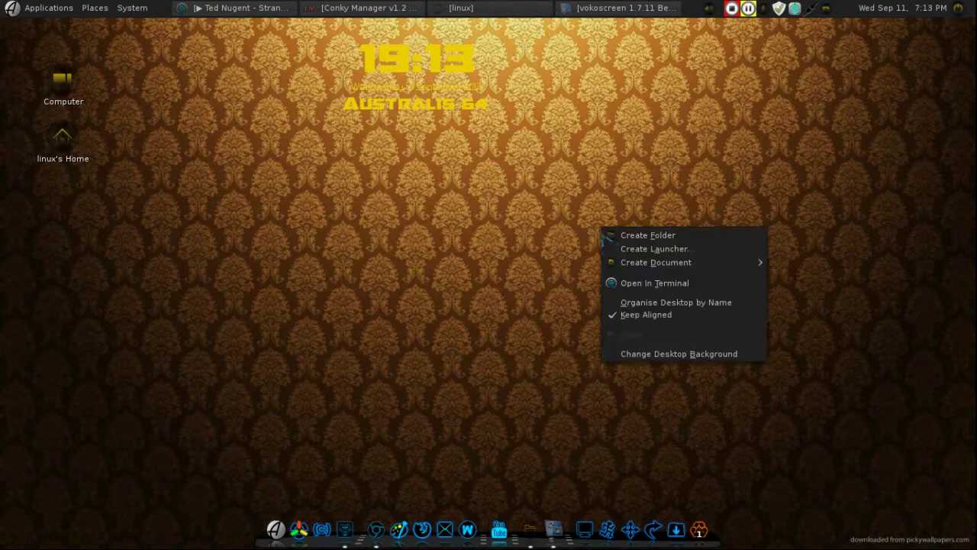
click(647, 354)
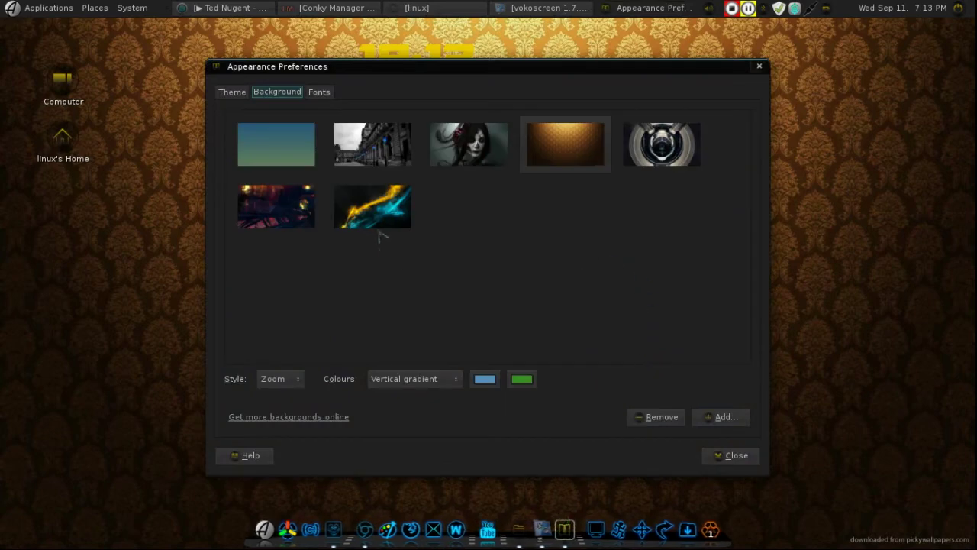
click(374, 219)
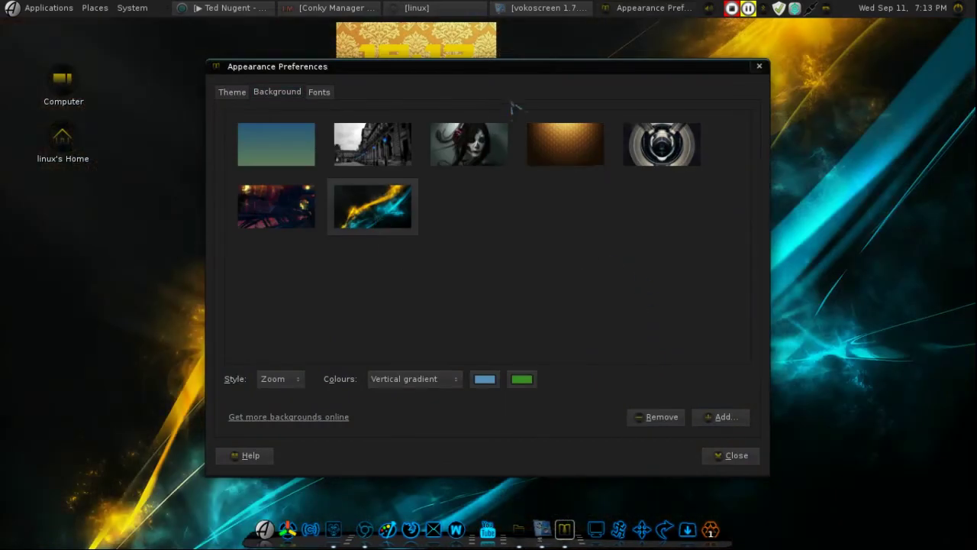
drag(524, 76, 497, 280)
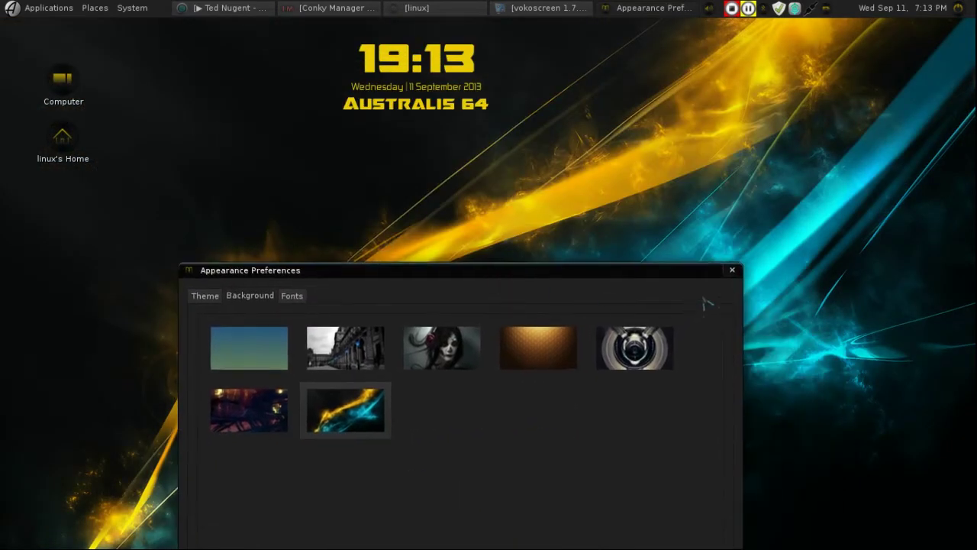
click(731, 270)
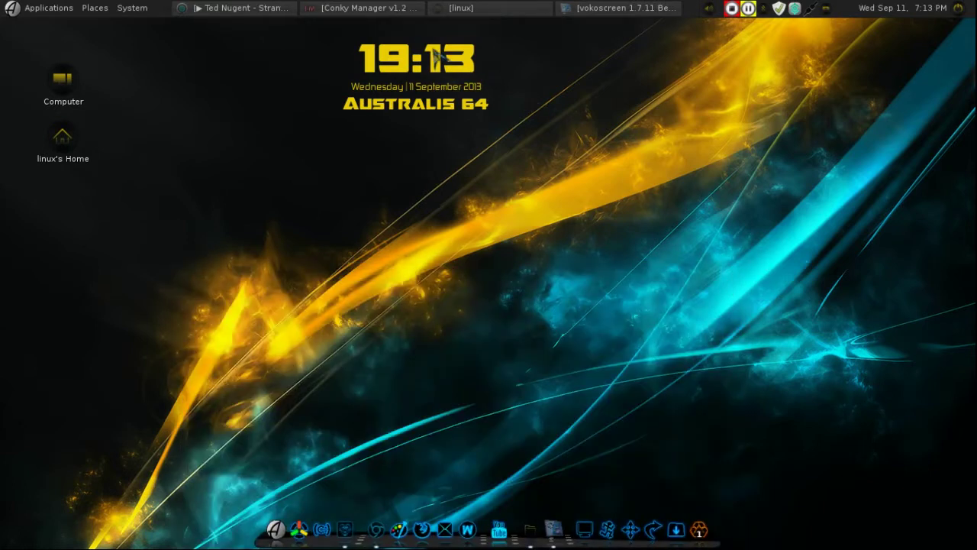
Bring up the home folder window to examine its folder icons and background against the desktop, and minimise it.
click(538, 9)
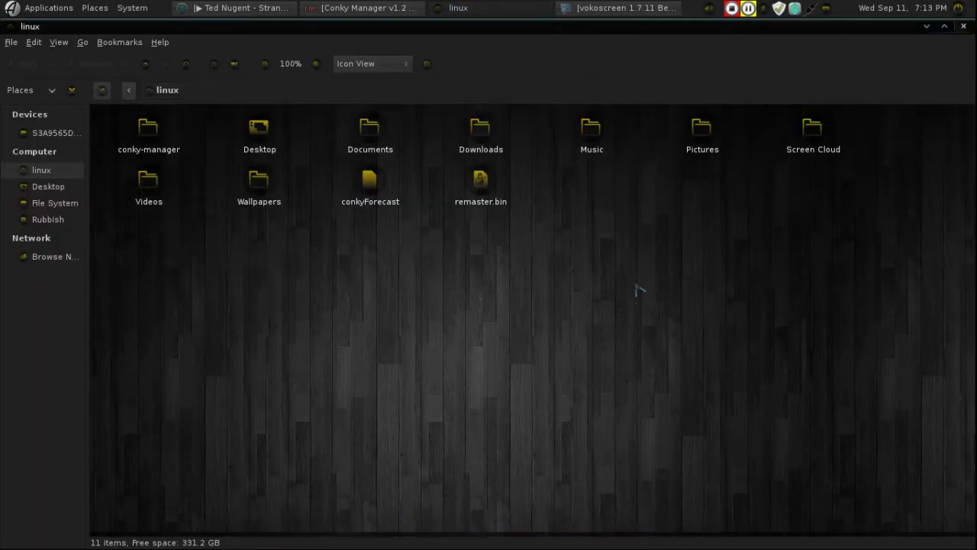
drag(658, 45, 479, 72)
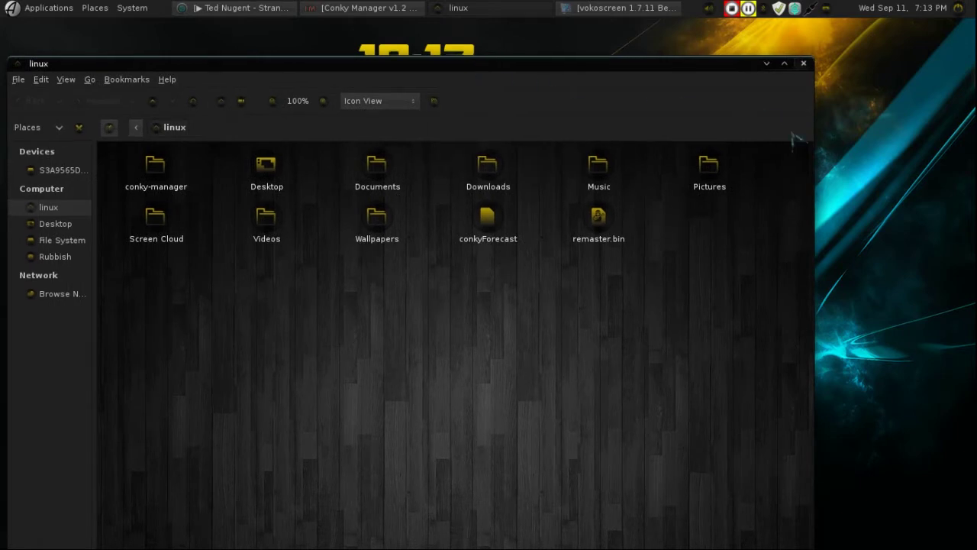
click(784, 63)
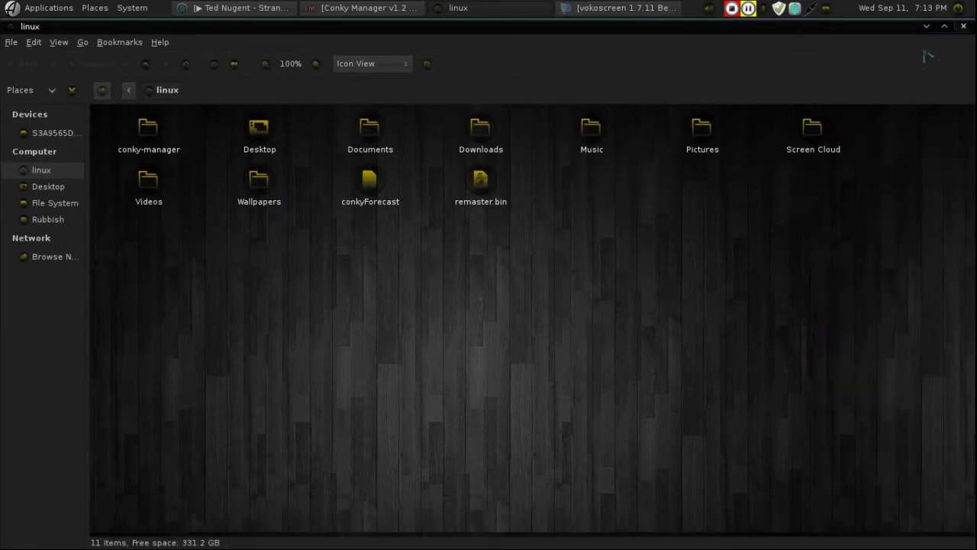
click(927, 25)
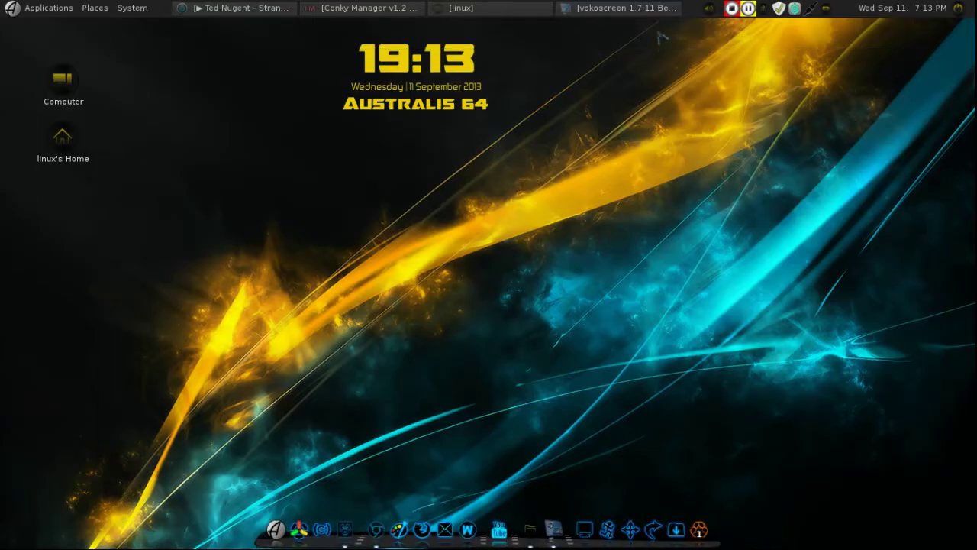
Open the desktop appearance preferences and examine the installed Aus themes.
right_click(343, 212)
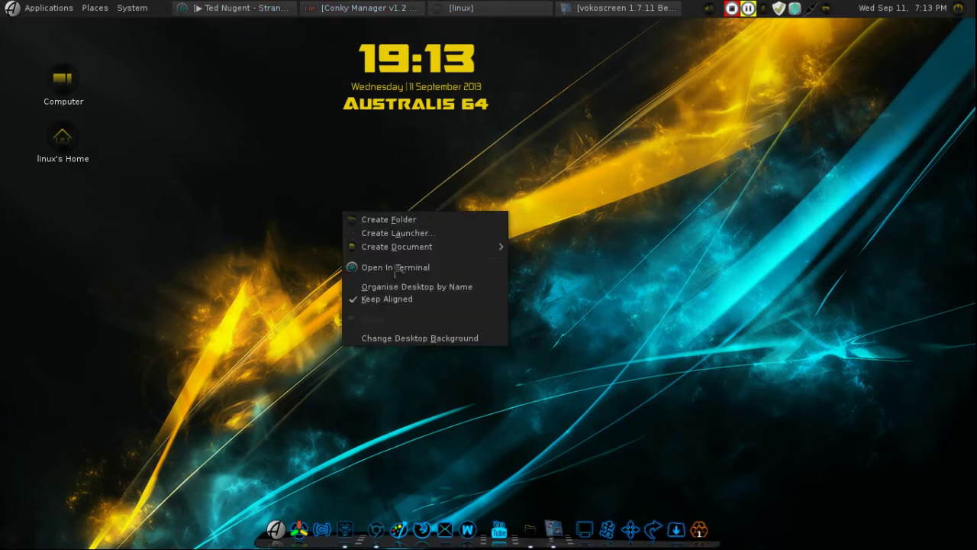
click(419, 338)
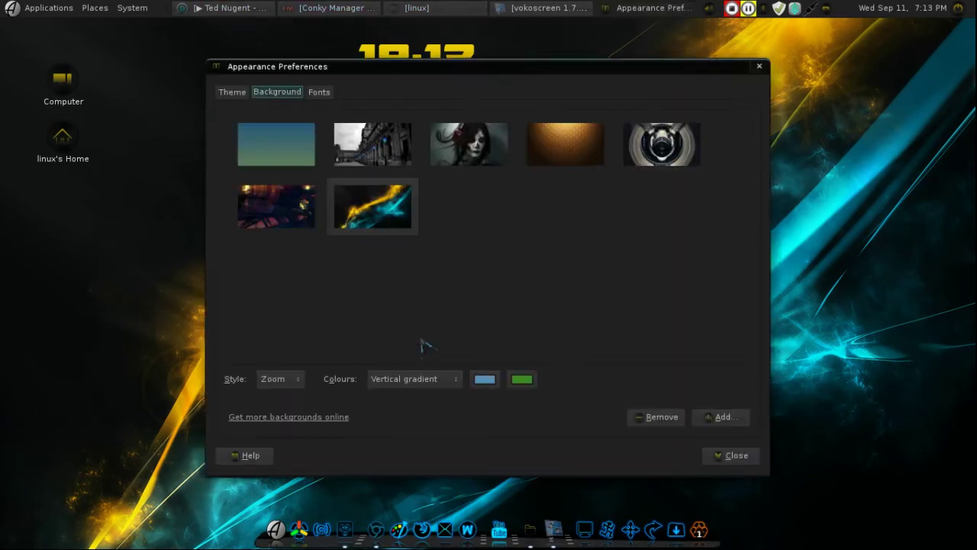
click(231, 94)
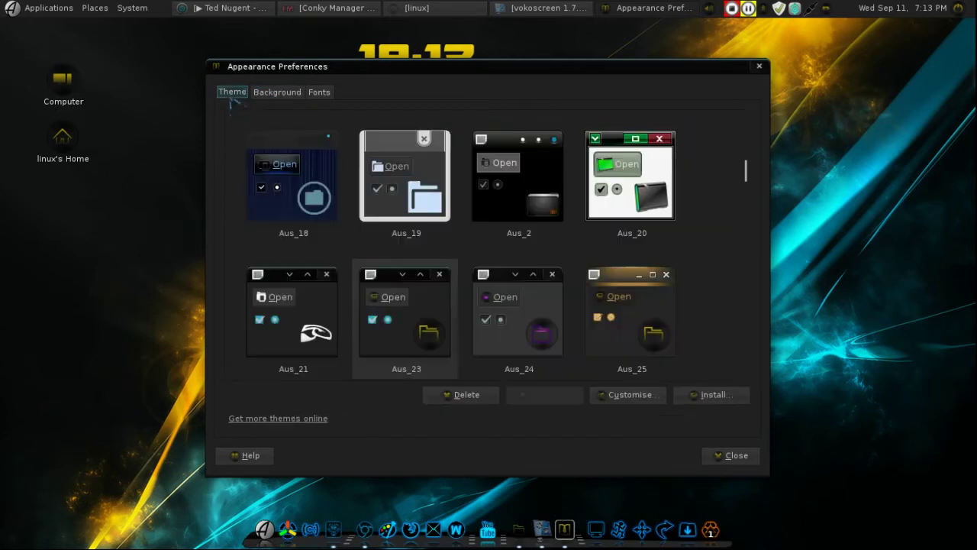
scroll(376, 265, down, 3)
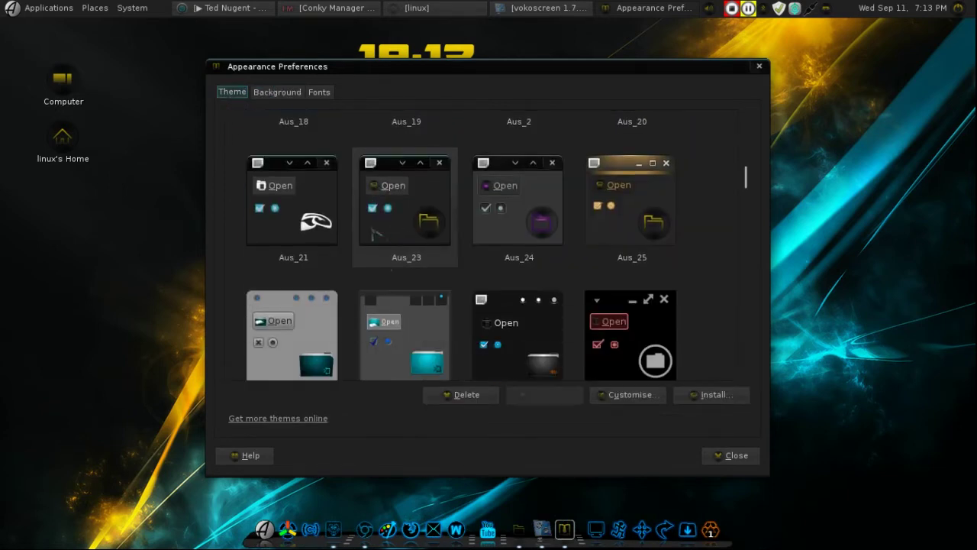
scroll(342, 260, up, 12)
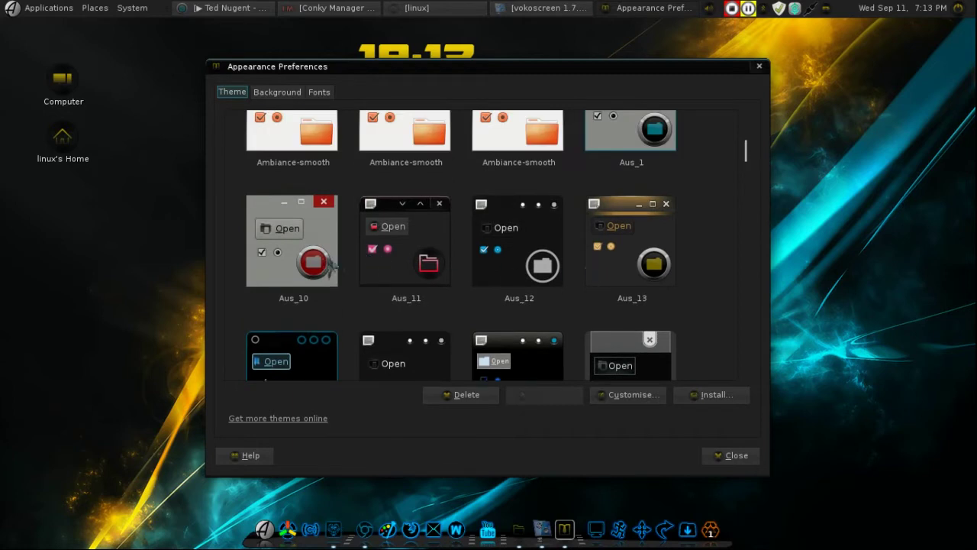
scroll(717, 321, down, 2)
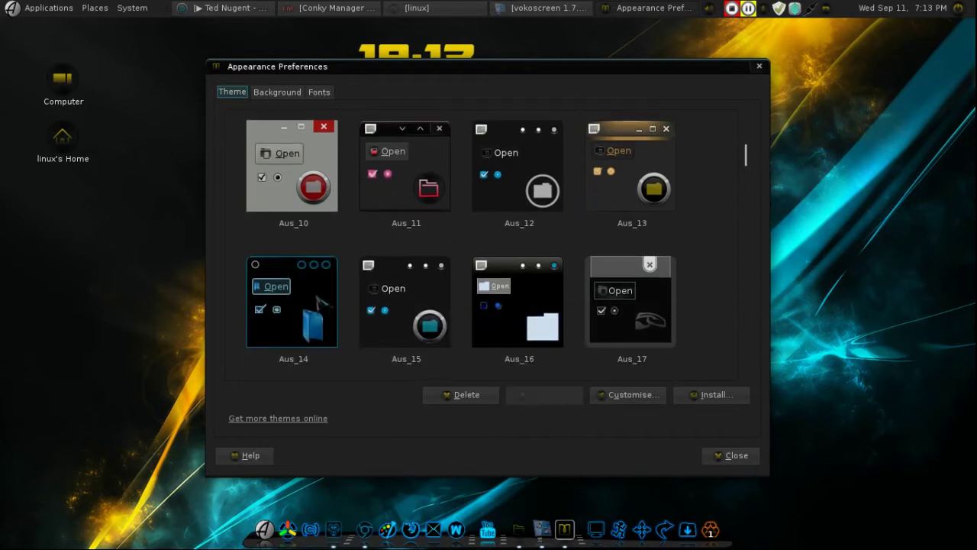
scroll(313, 325, down, 3)
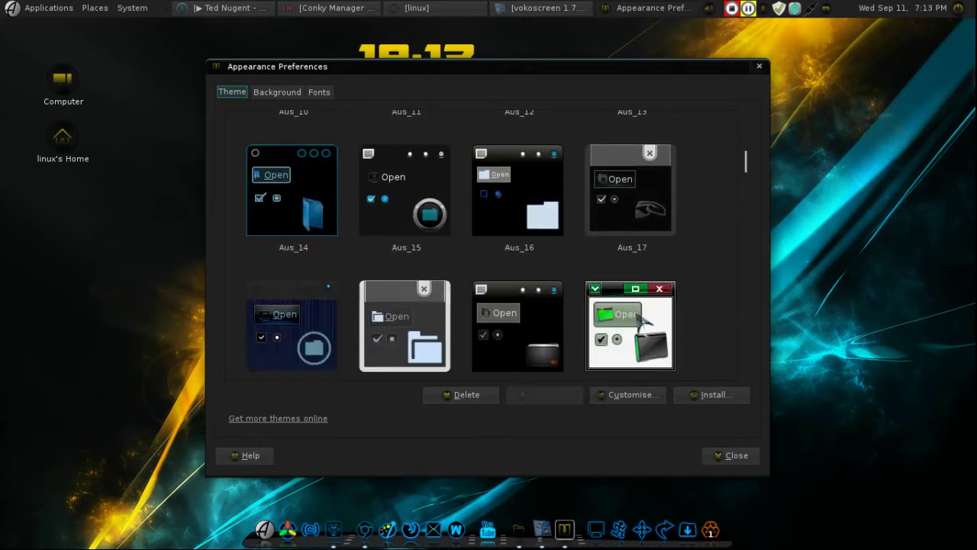
scroll(638, 321, down, 5)
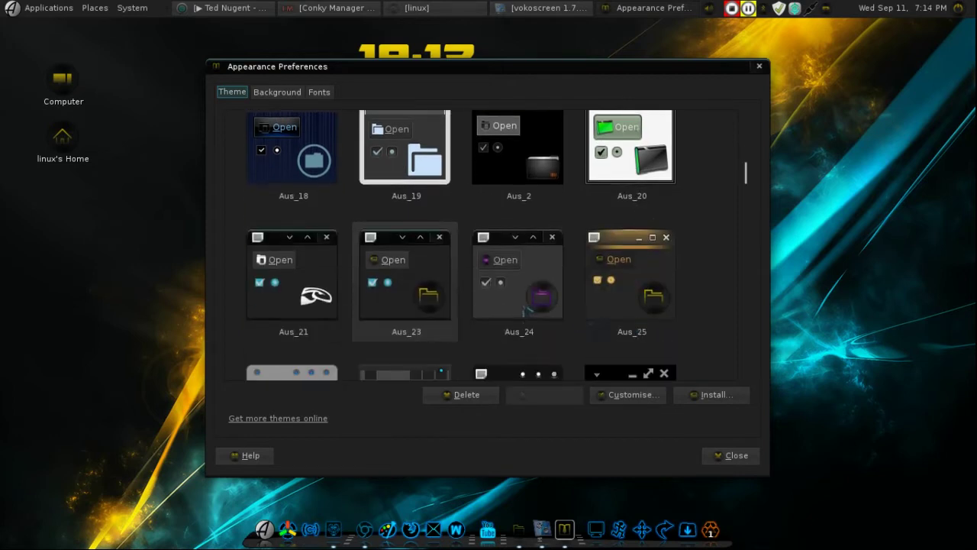
Open the Home Folder in a new window and arrange it beside the Appearance Preferences window.
click(86, 9)
click(95, 25)
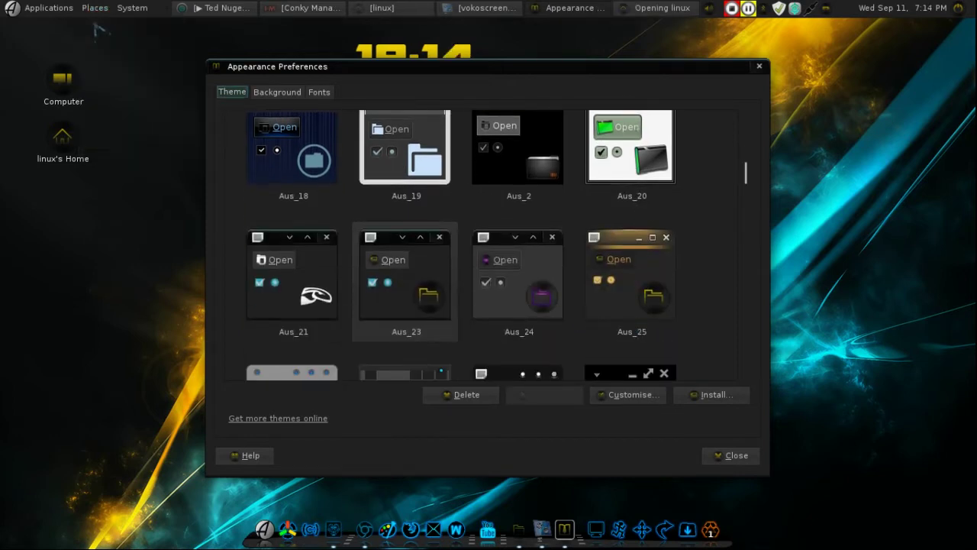
drag(792, 26, 359, 137)
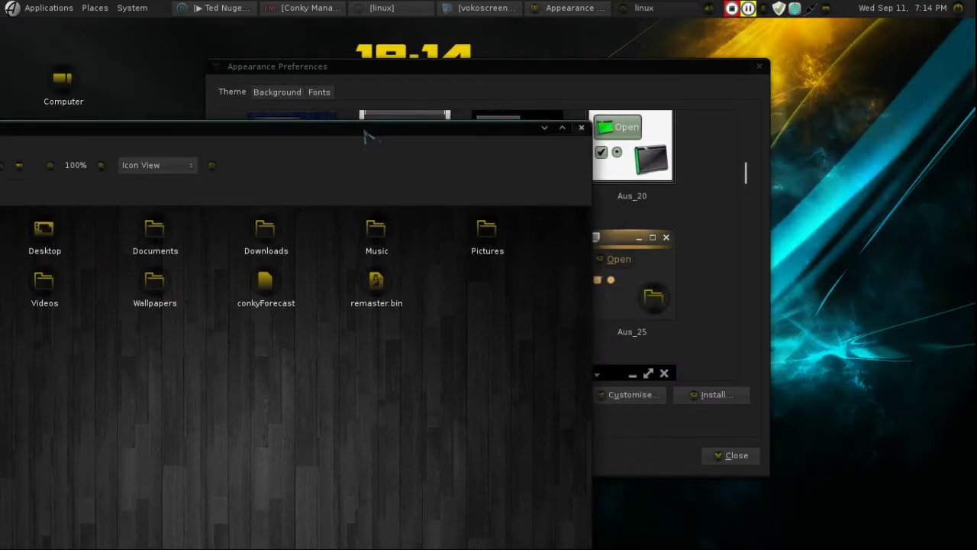
drag(606, 70, 847, 58)
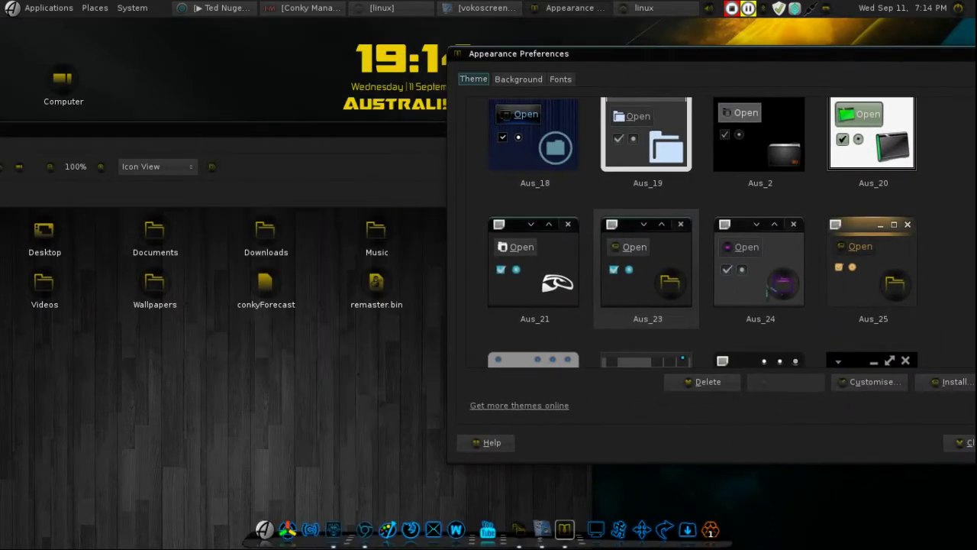
Try the Aus_24 desktop theme and switch to the Aus_21 theme.
click(754, 288)
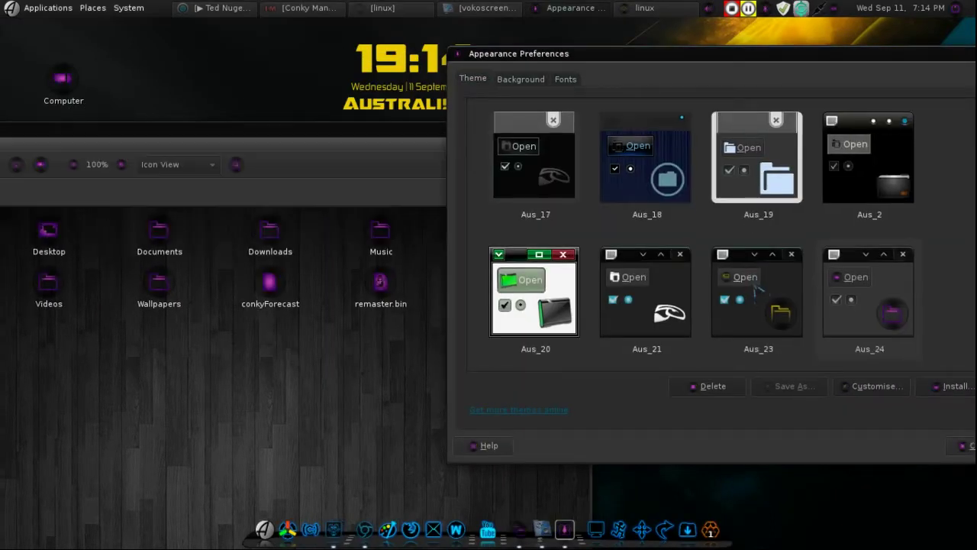
scroll(754, 289, down, 3)
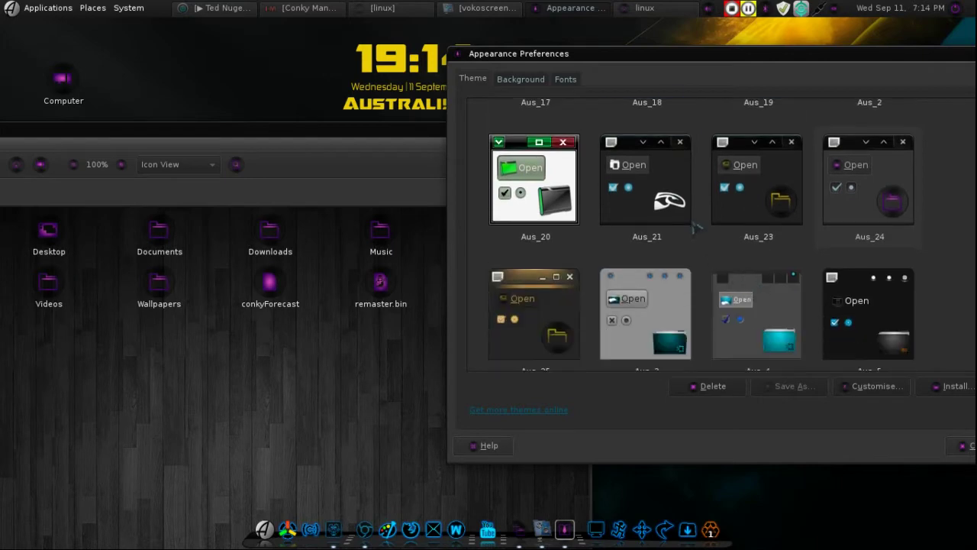
click(646, 183)
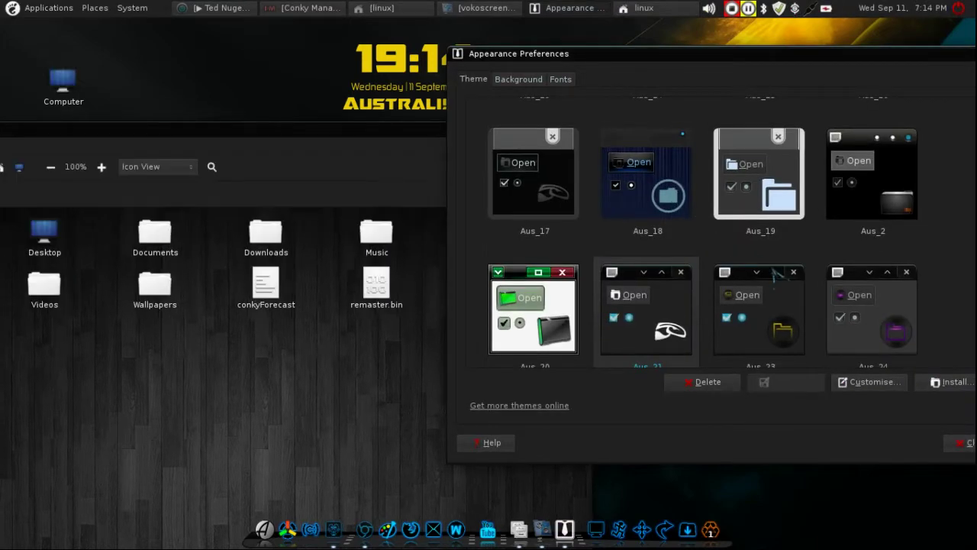
scroll(775, 275, down, 6)
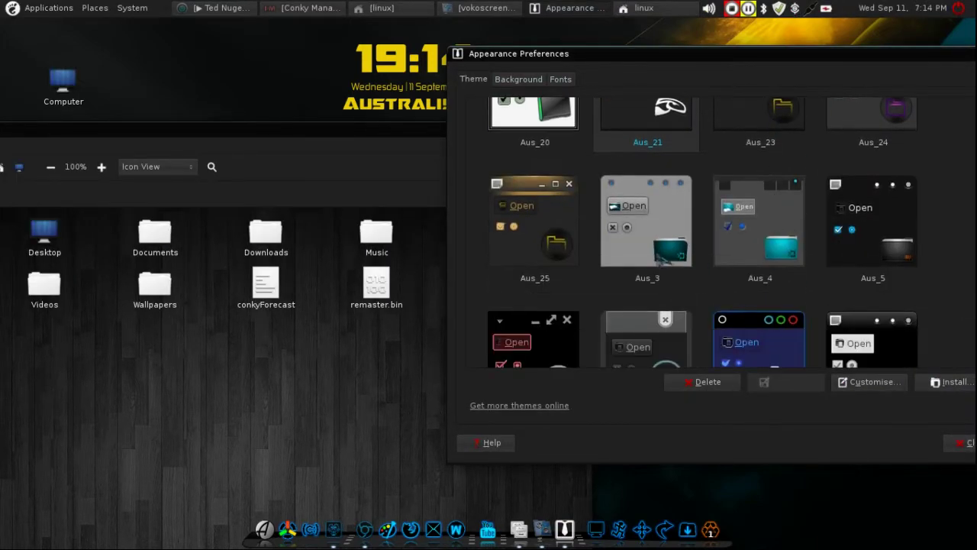
Try the Aus_5, Aus_7, Aus_6 and Aus_8 desktop themes one after another.
scroll(789, 262, down, 1)
click(880, 193)
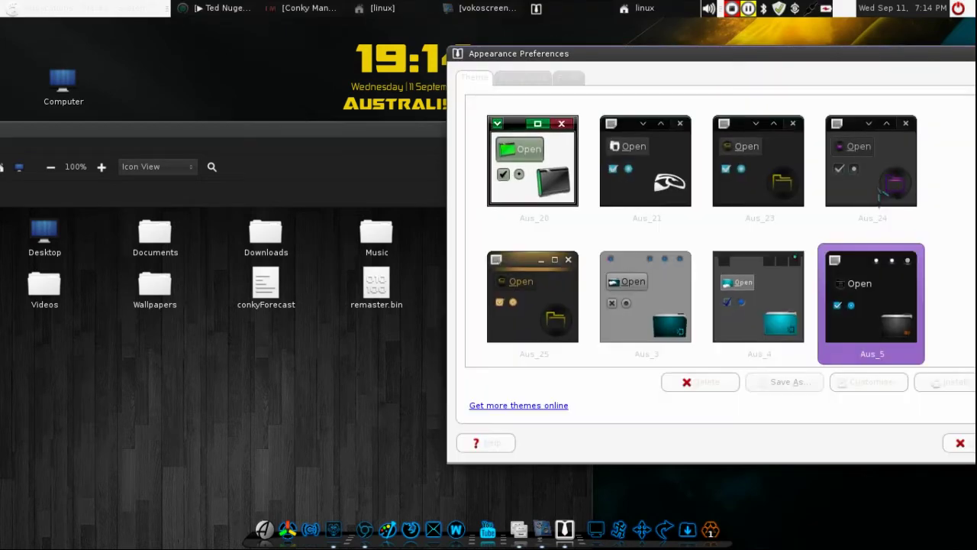
scroll(882, 203, down, 3)
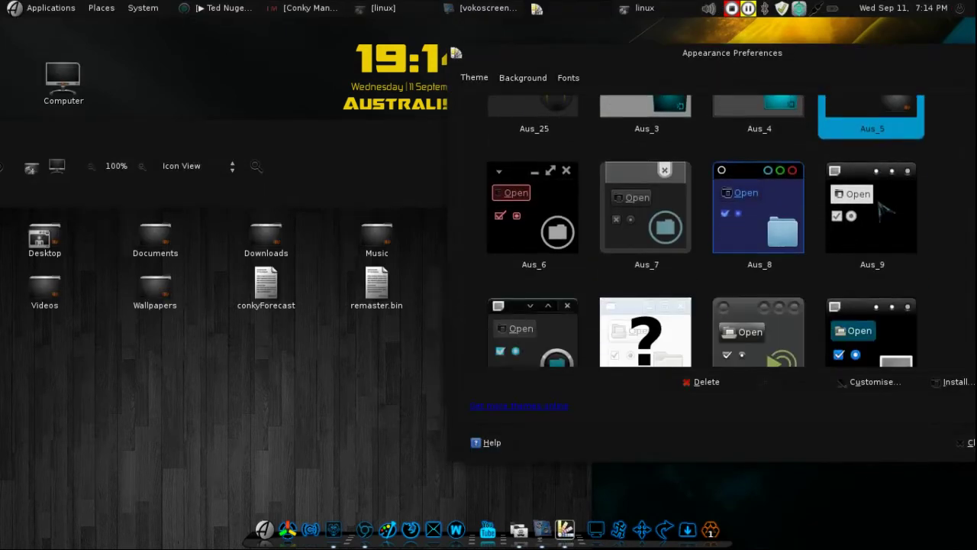
click(672, 229)
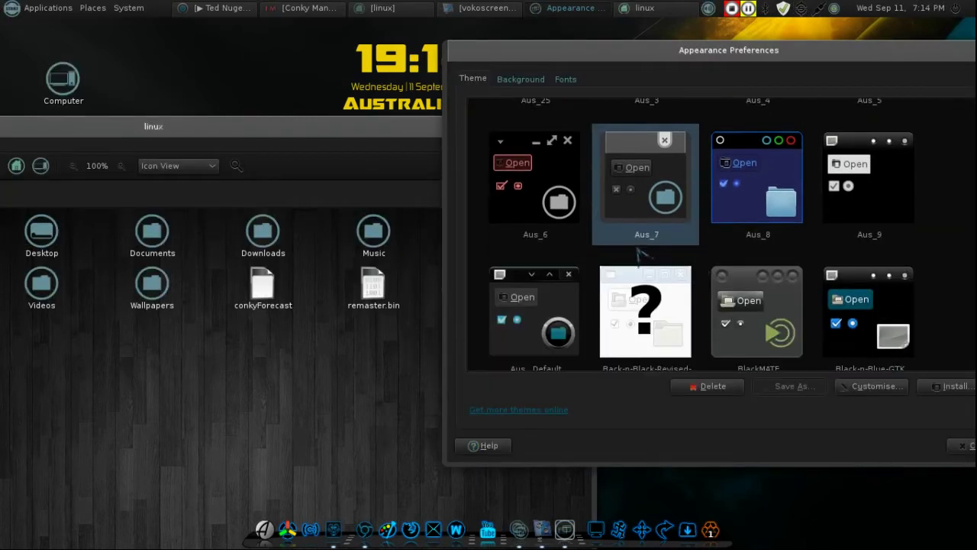
click(563, 201)
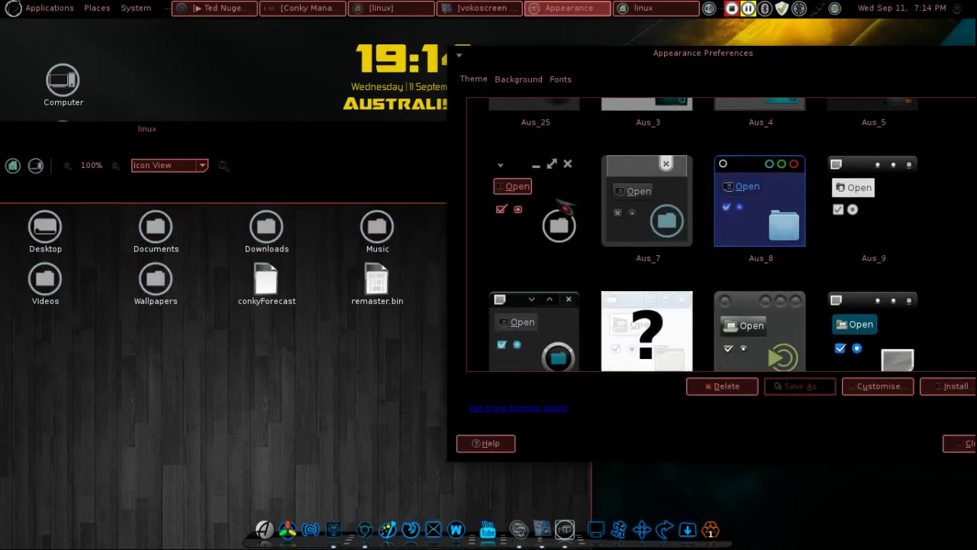
click(751, 221)
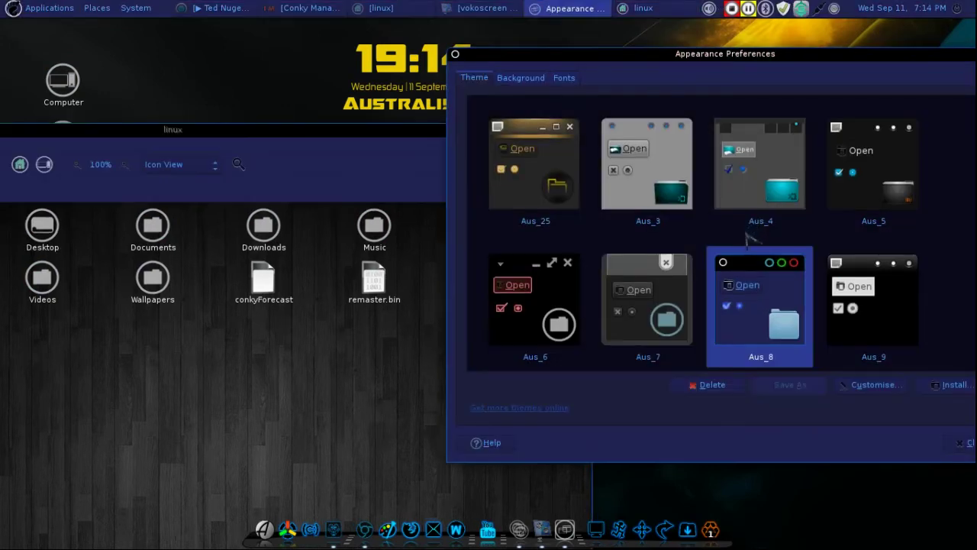
Apply the Aus_ Default desktop theme.
scroll(751, 240, down, 3)
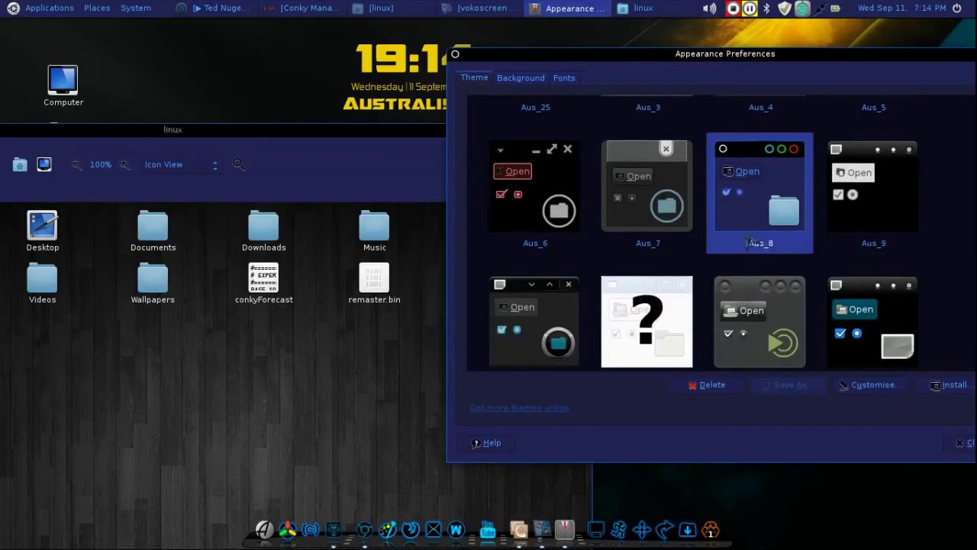
scroll(756, 223, down, 4)
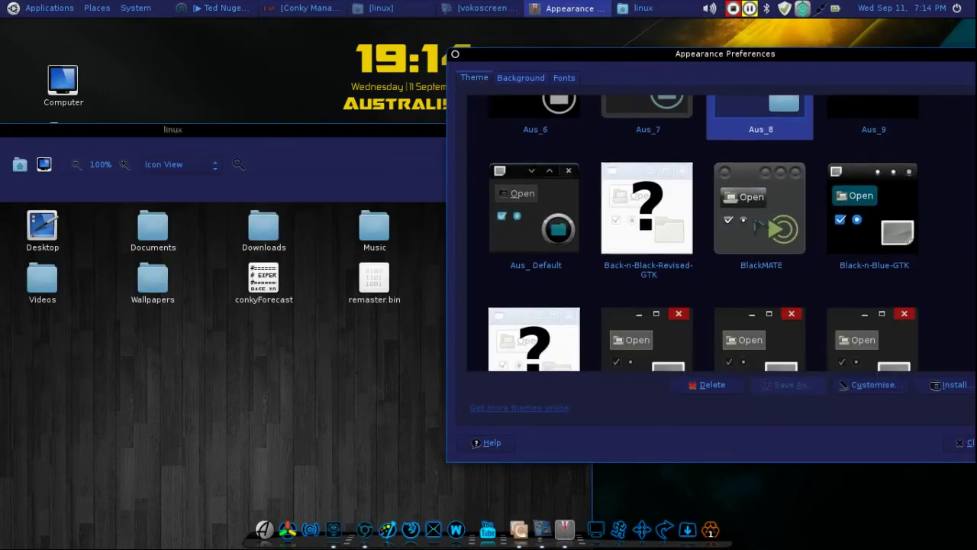
click(565, 191)
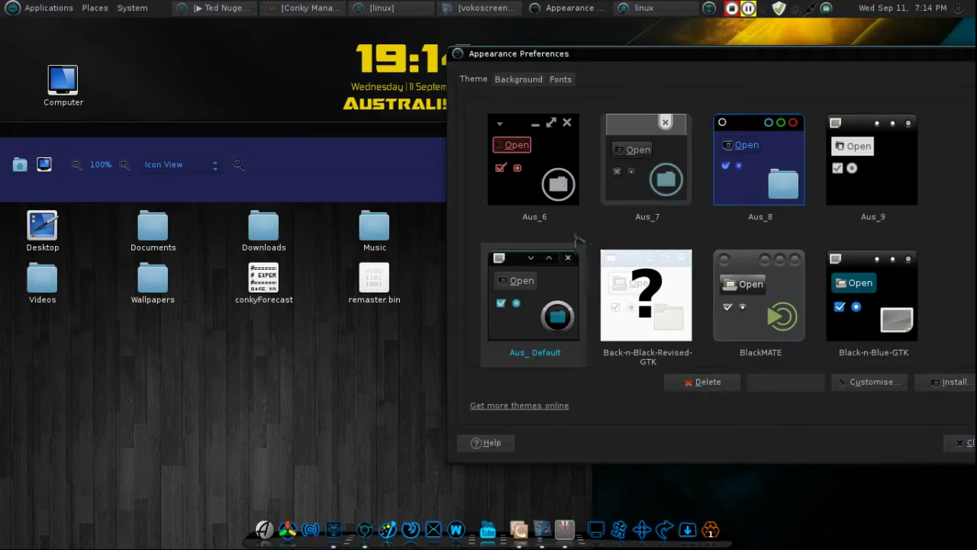
Switch the desktop theme to Aus_11.
scroll(579, 240, up, 5)
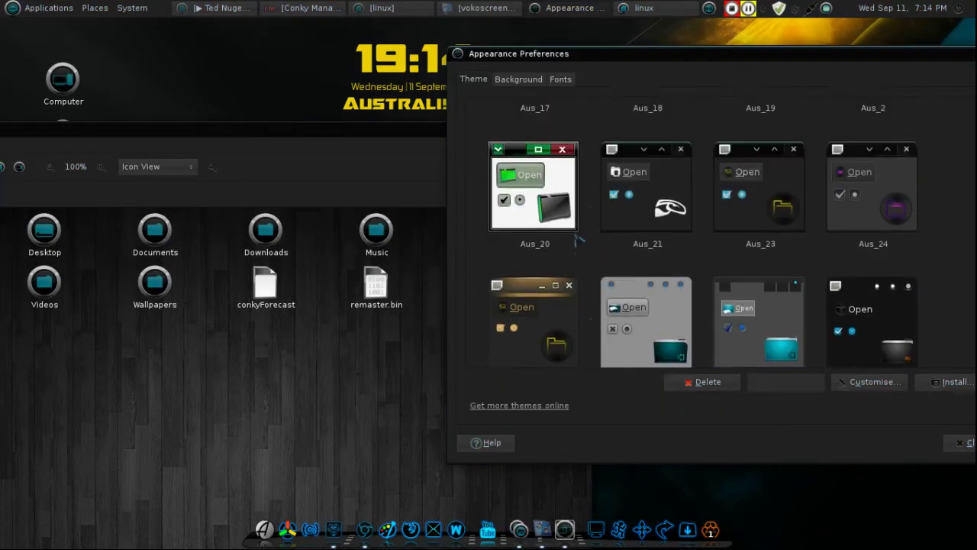
scroll(721, 282, up, 3)
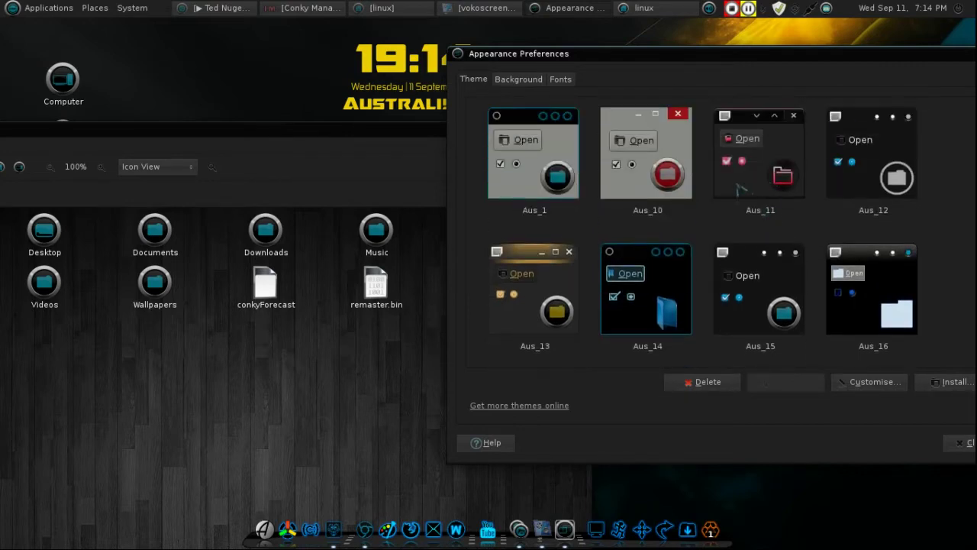
click(774, 164)
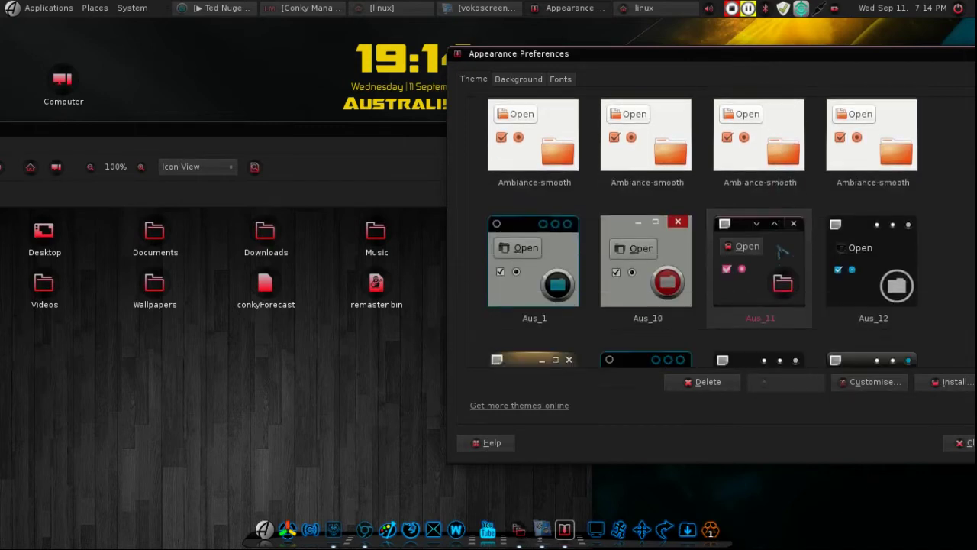
scroll(781, 252, down, 2)
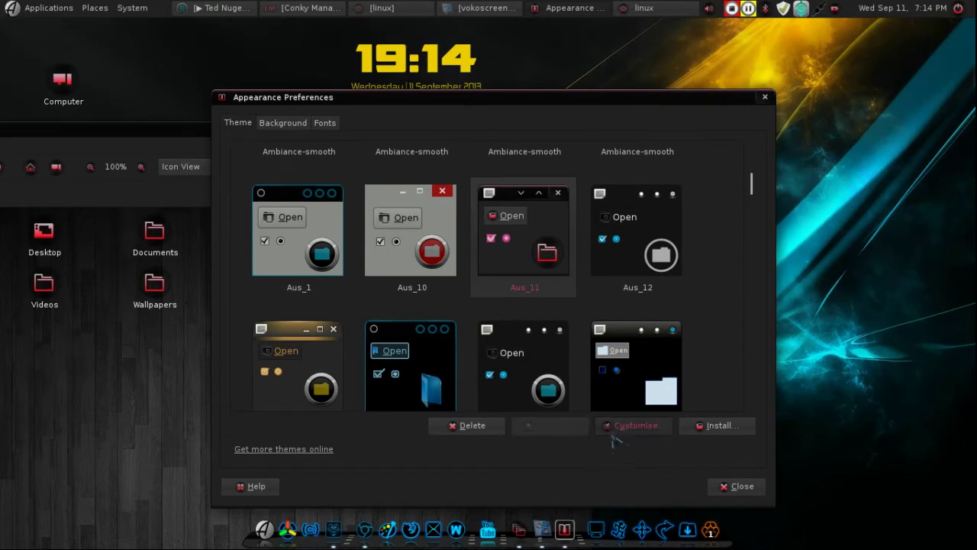
Open the customisation options of the Aus_11 theme and examine the available control styles, colours and window borders.
click(633, 430)
scroll(489, 257, down, 15)
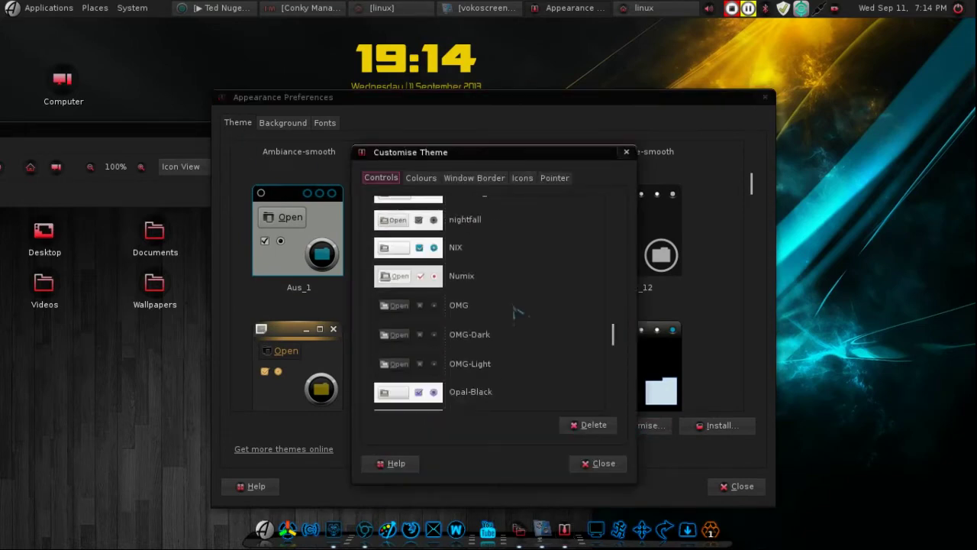
scroll(516, 324, down, 10)
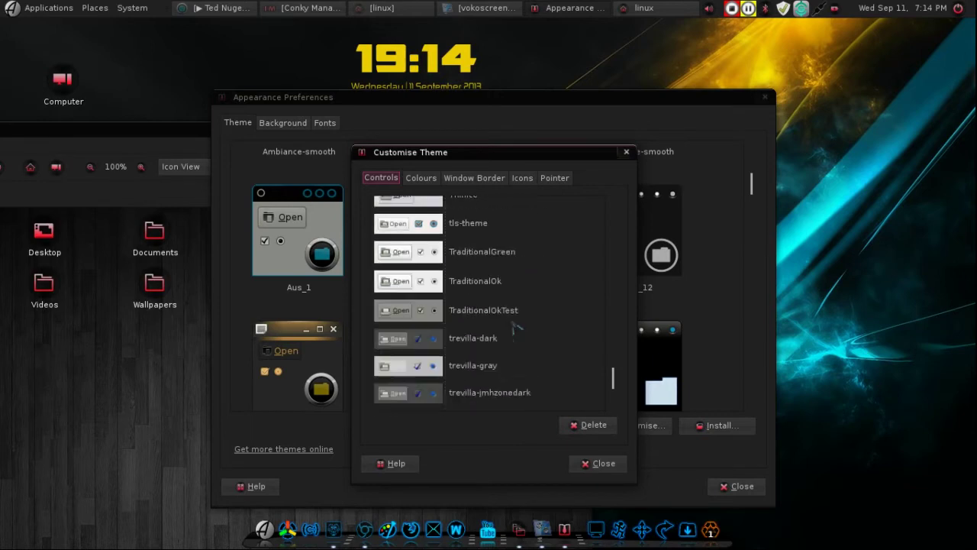
click(424, 177)
click(480, 180)
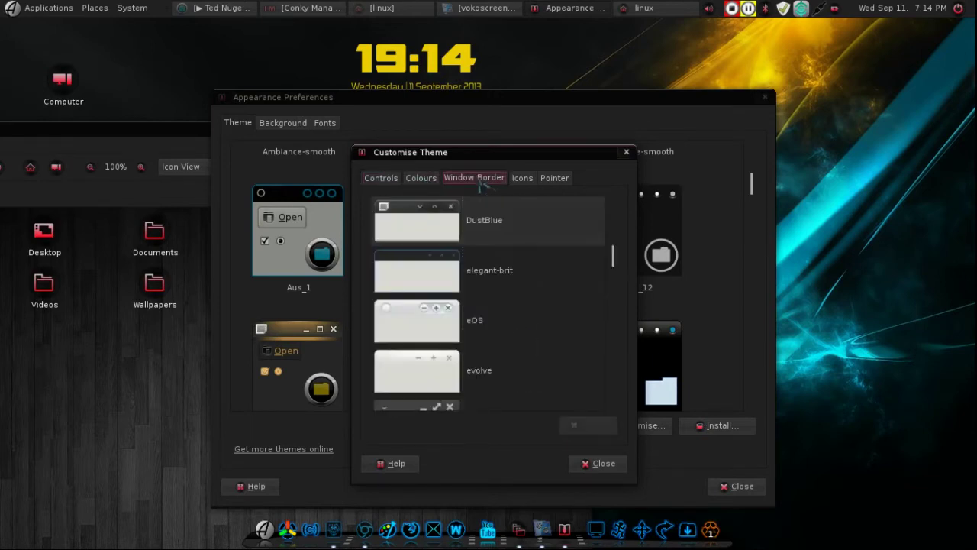
scroll(517, 286, down, 15)
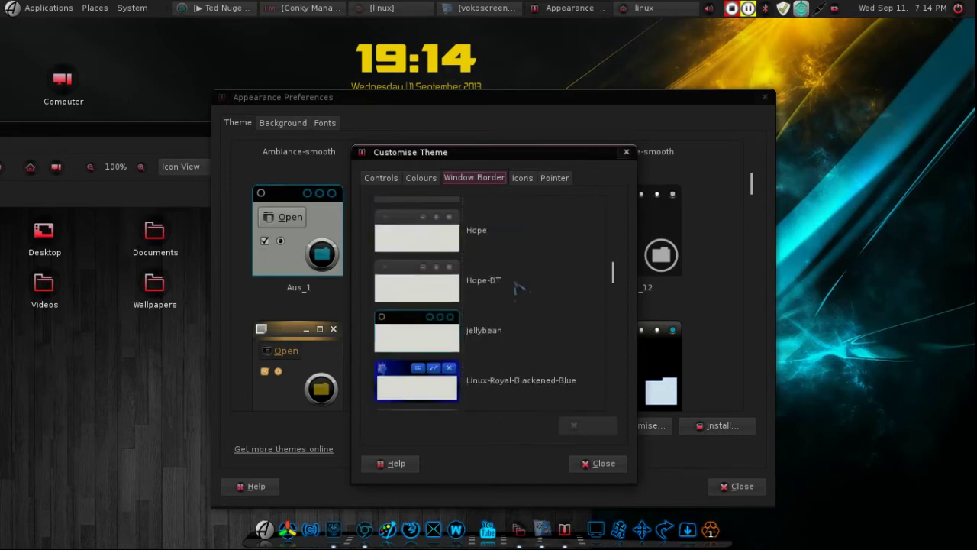
scroll(519, 297, down, 5)
Examine the icon sets available for customising the theme and close the Customise Theme dialog.
click(523, 179)
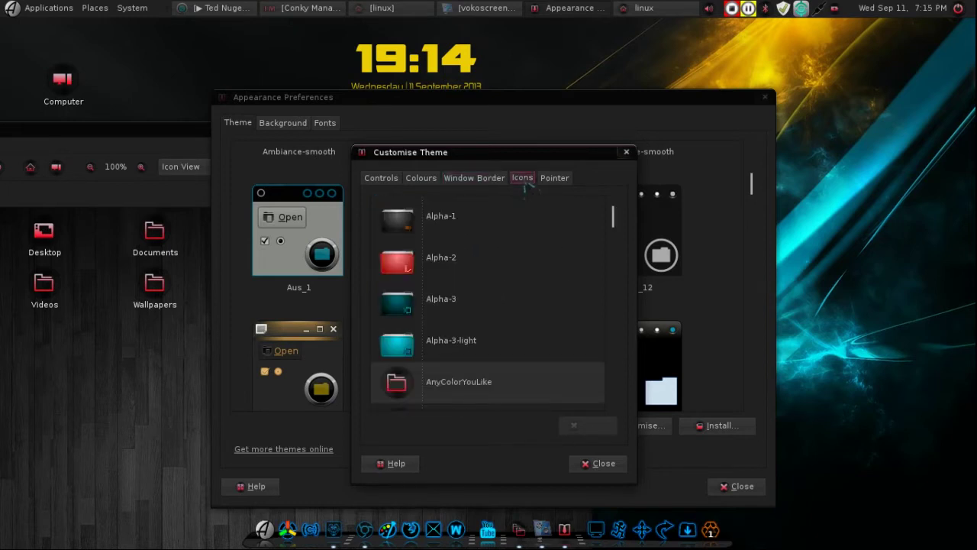
scroll(522, 246, down, 10)
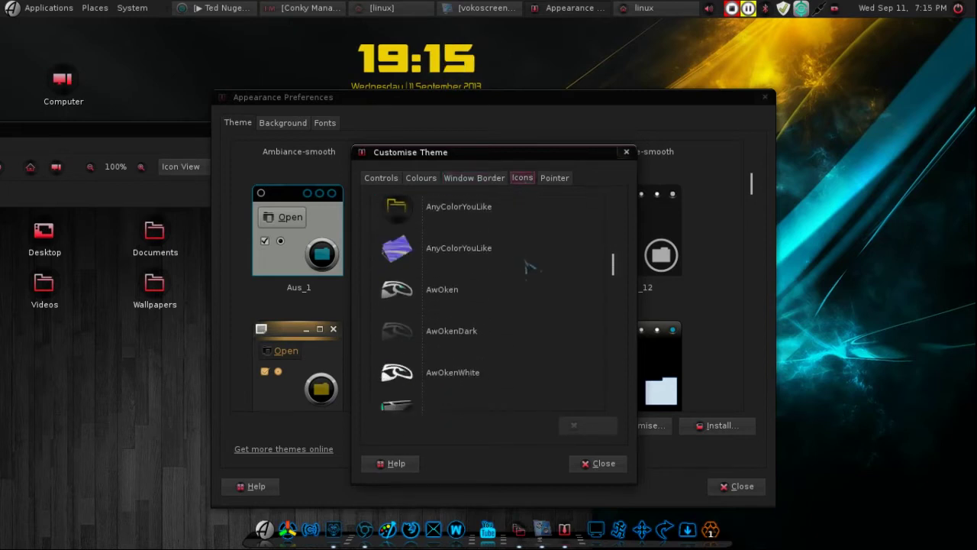
scroll(528, 266, down, 15)
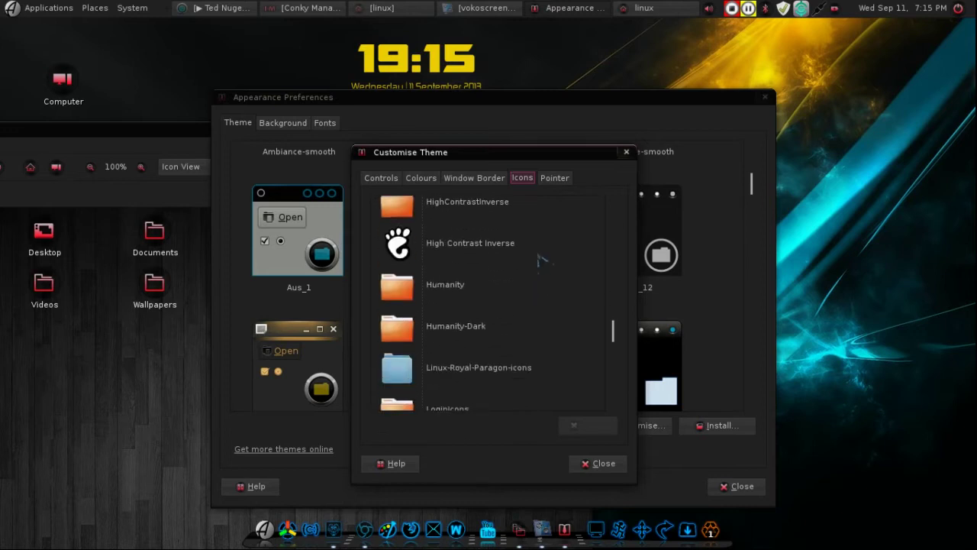
click(626, 152)
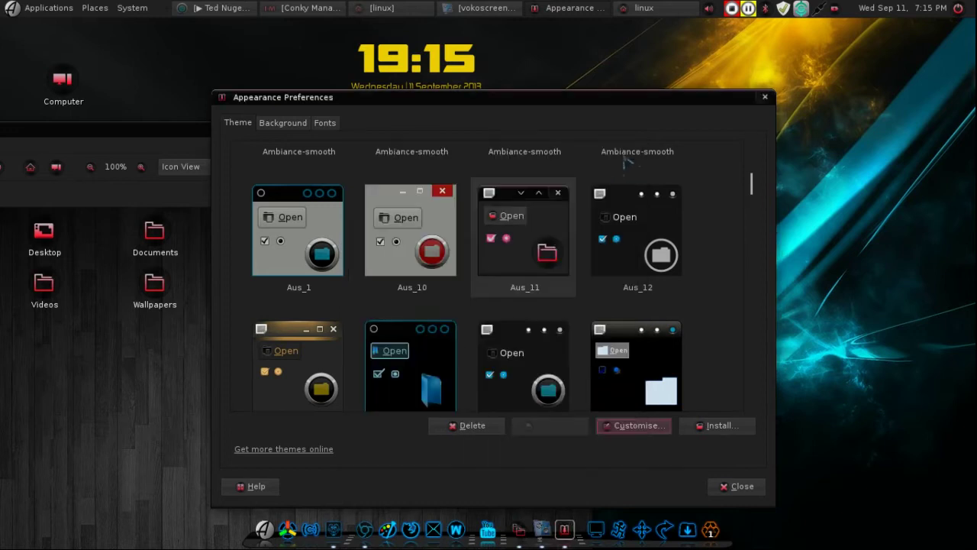
Close the Appearance Preferences window and bring the home folder window fully into view.
drag(626, 100, 693, 90)
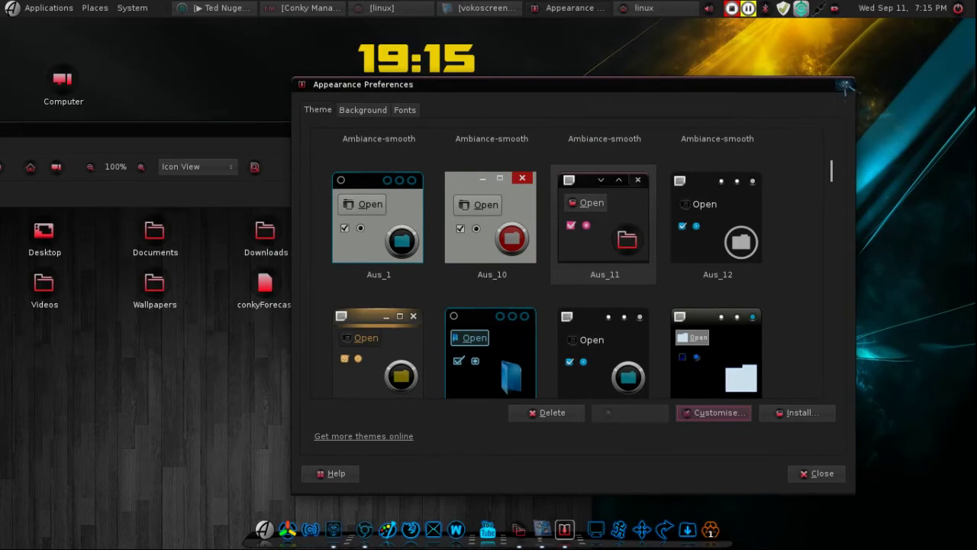
click(845, 84)
double_click(415, 144)
drag(774, 124, 771, 54)
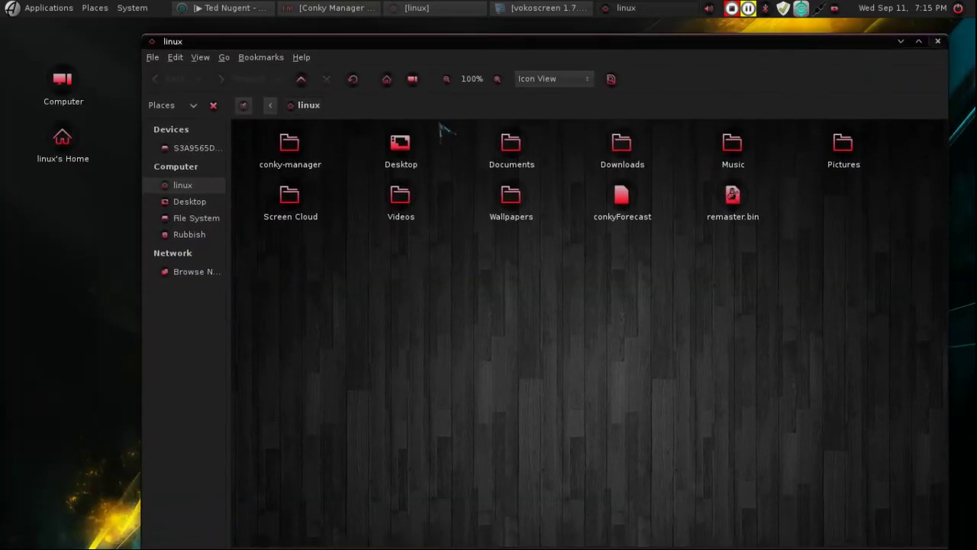
Open Backgrounds and Emblems from the home folder window and place the two windows side by side.
click(175, 58)
click(259, 290)
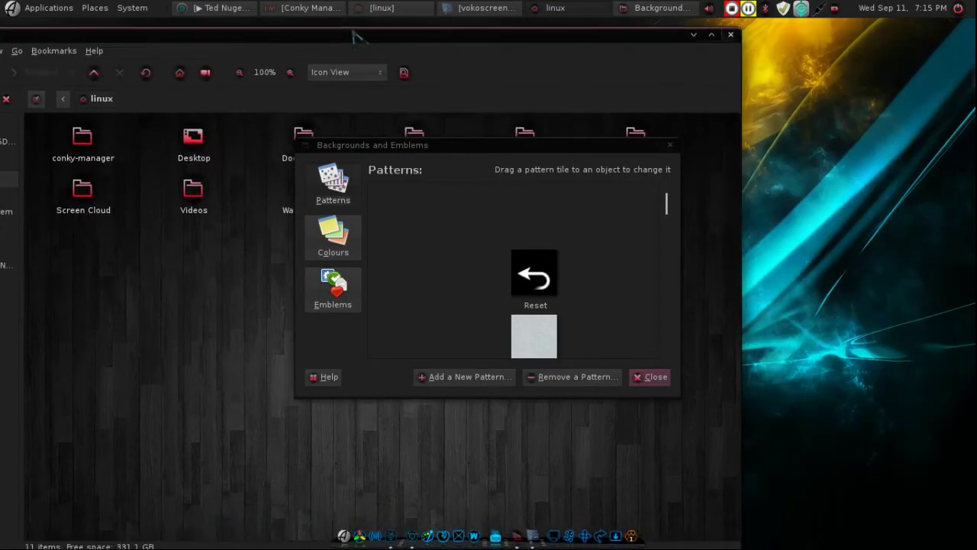
drag(497, 145, 789, 96)
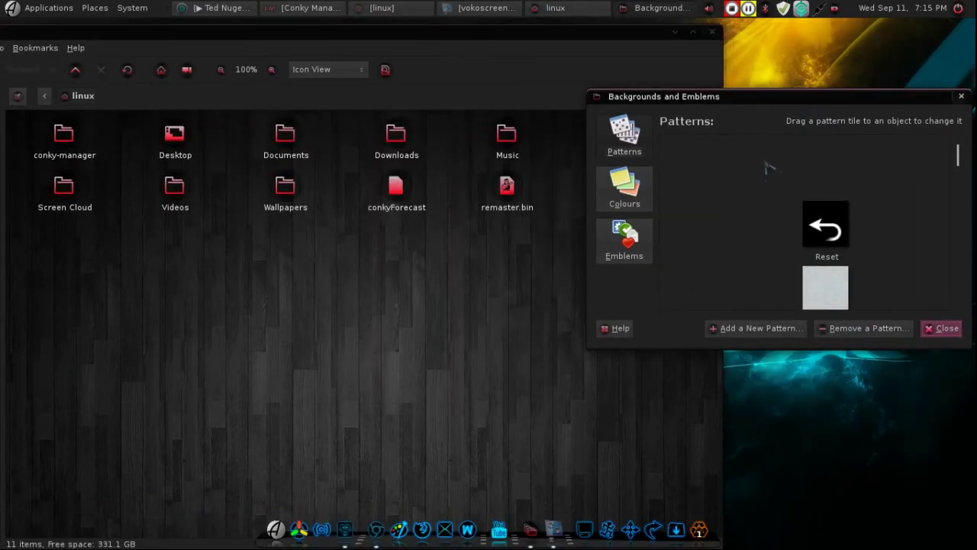
Try patterns on the home folder background, including Orange-Stripe-Pattern-646x970.
scroll(847, 259, down, 5)
scroll(963, 191, down, 5)
drag(829, 229, 329, 325)
scroll(728, 256, down, 3)
drag(824, 194, 336, 347)
scroll(878, 200, down, 3)
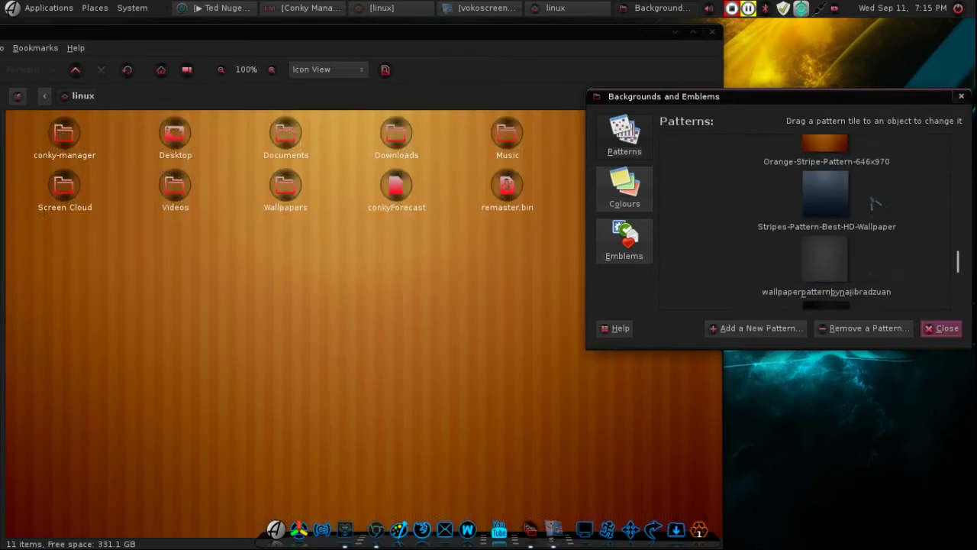
Try a black diamond pattern and the hexagons-14224-1680x1050 pattern as the home folder background.
drag(847, 274, 407, 339)
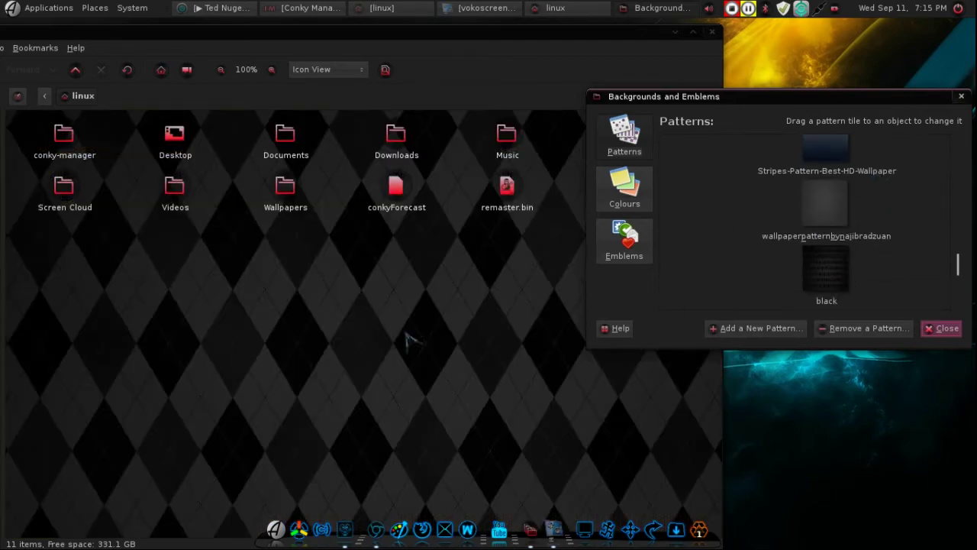
scroll(800, 231, down, 3)
drag(834, 233, 378, 333)
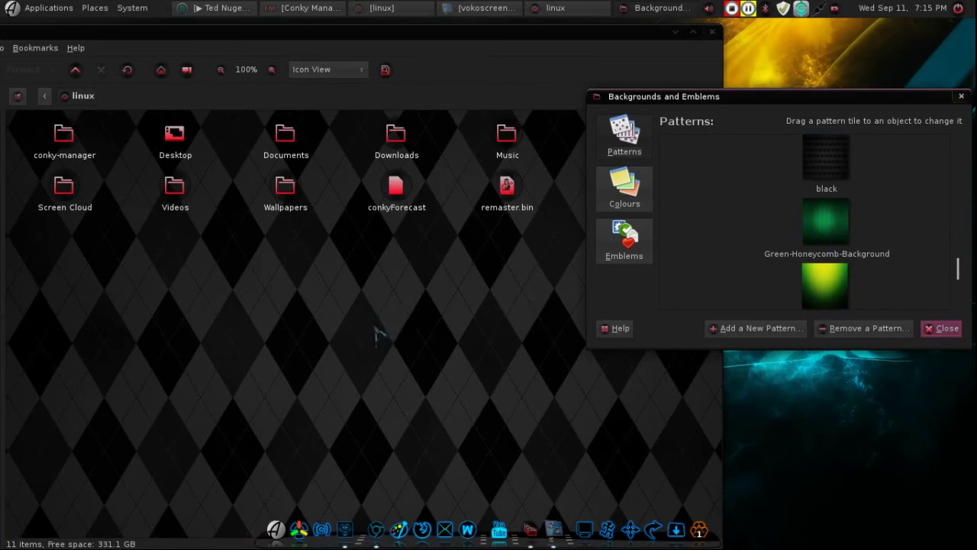
scroll(765, 279, down, 3)
drag(823, 249, 365, 343)
scroll(771, 246, down, 3)
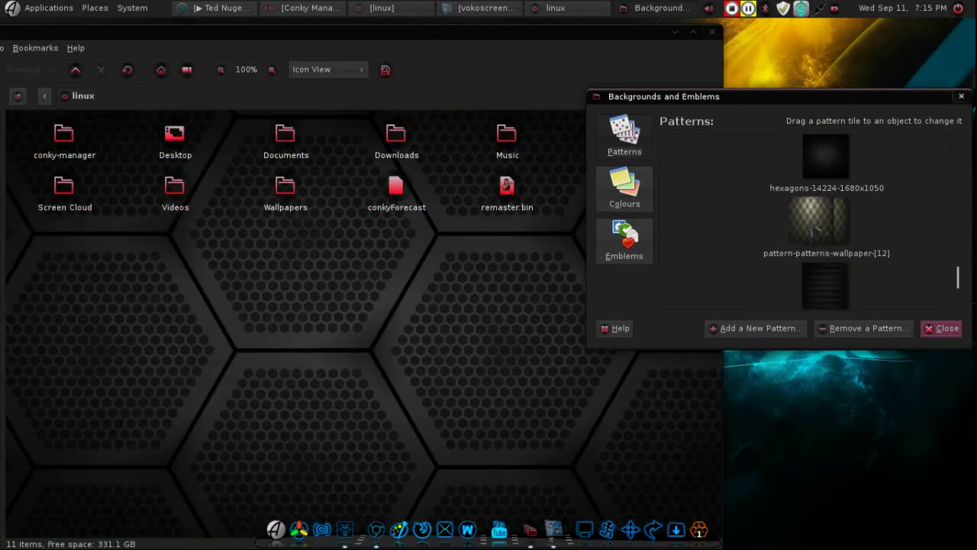
Try the pattern-patterns-wallpaper-[12], black zebra-pattern and 3134-wood-pattern-1366x768-abstract-wallpaper tiles as the folder background.
drag(817, 219, 366, 301)
scroll(820, 244, down, 4)
drag(823, 249, 354, 305)
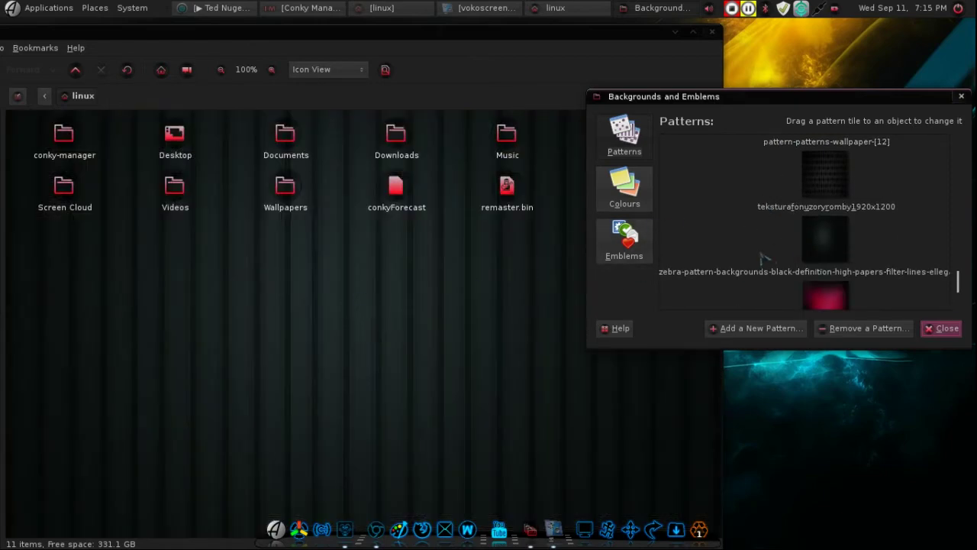
scroll(776, 261, down, 3)
drag(824, 273, 292, 322)
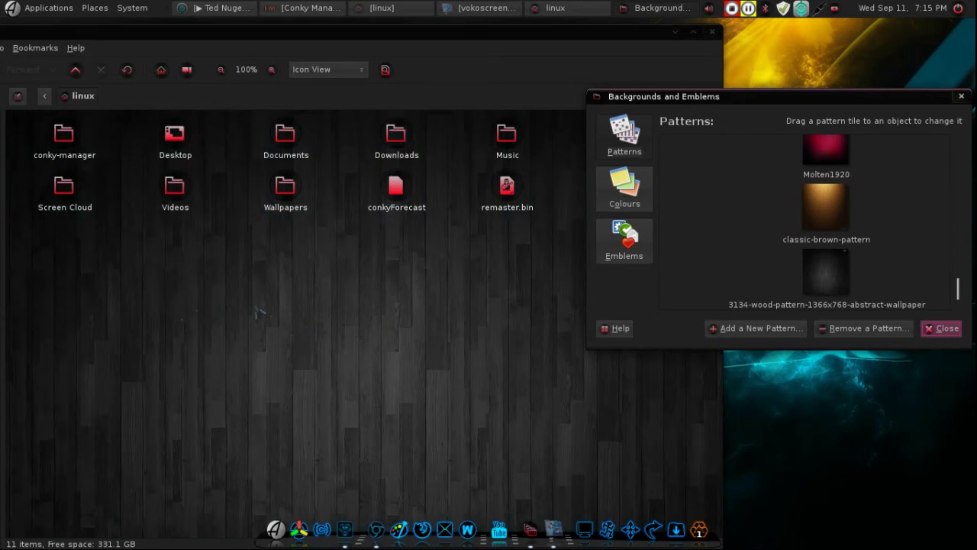
Change the home folder background to the Stripes-Pattern-Best-HD-Wallpaper pattern.
scroll(754, 280, up, 2)
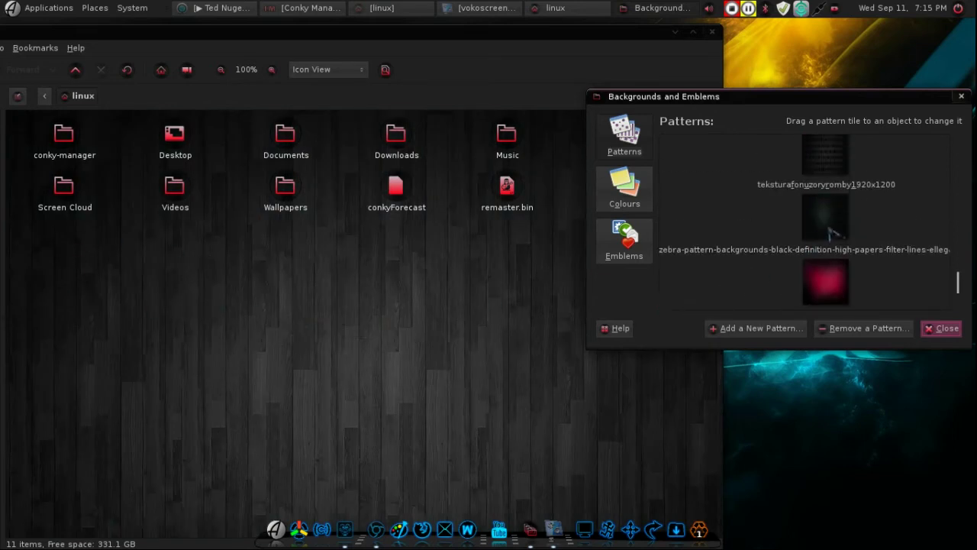
scroll(833, 233, up, 5)
scroll(828, 236, up, 4)
drag(828, 229, 430, 274)
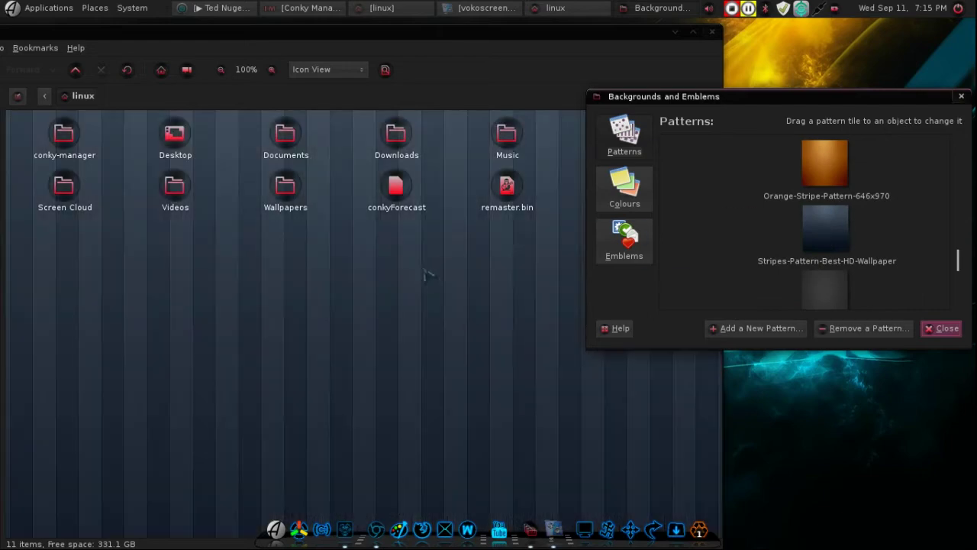
Try the BasicStripesbybyprozac pattern on the home folder and replace it with the dark blue ornamental 319772 pattern.
scroll(739, 276, up, 6)
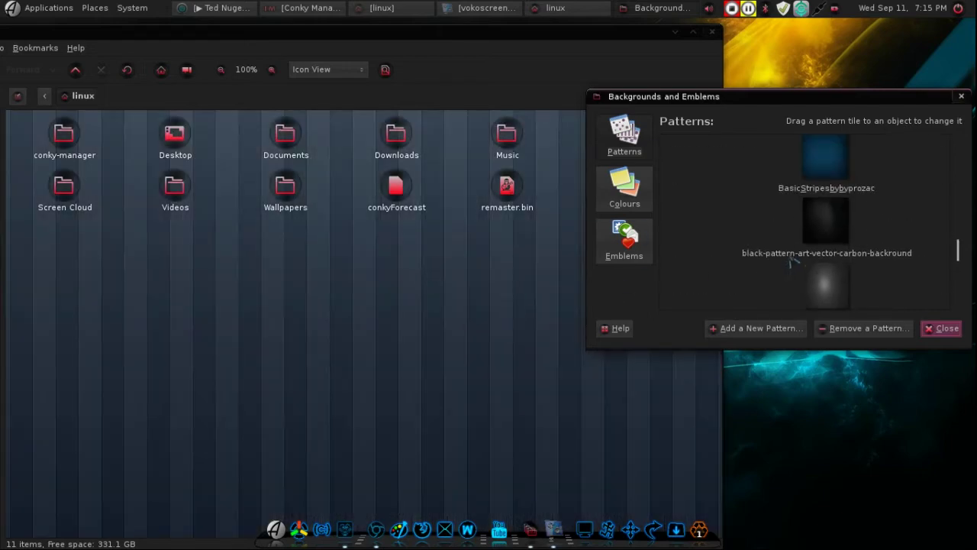
drag(822, 243, 397, 284)
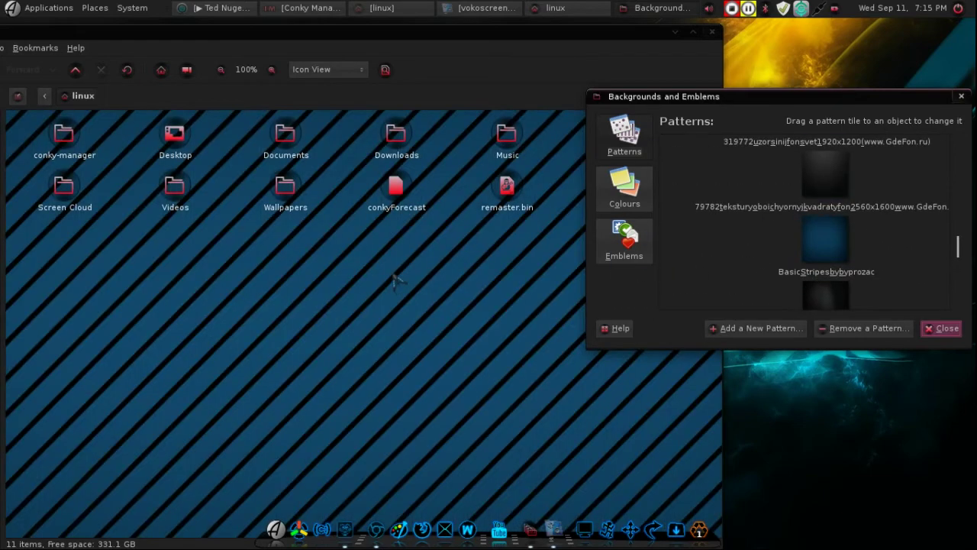
scroll(761, 274, up, 2)
drag(813, 243, 414, 336)
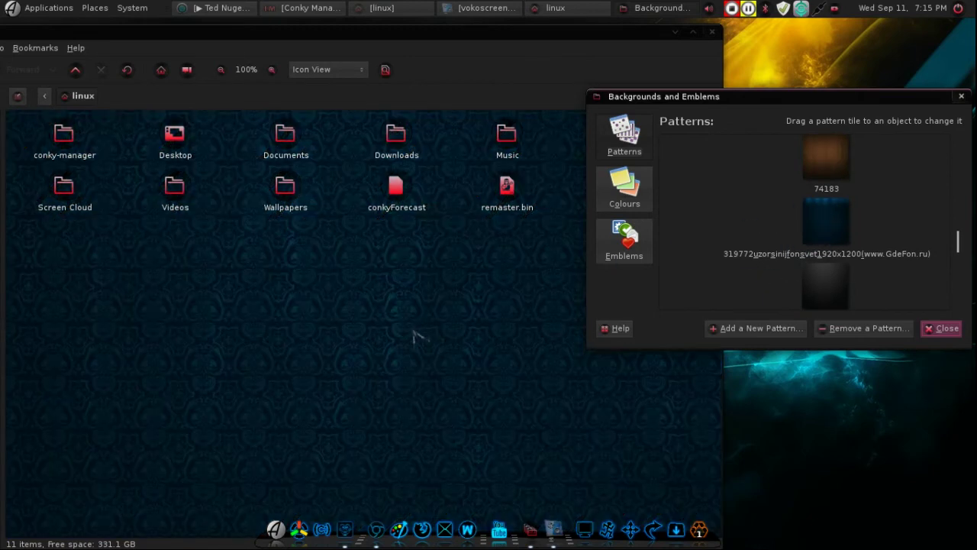
Apply the brown wood pattern 74183 to the home folder background and clear both windows off the desktop.
scroll(764, 274, up, 3)
drag(826, 267, 400, 331)
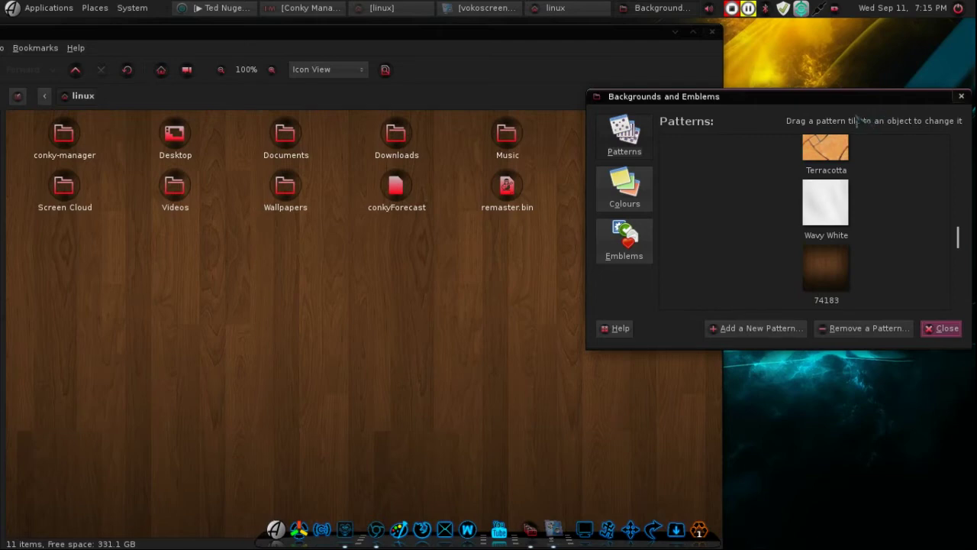
drag(824, 96, 633, 96)
click(768, 97)
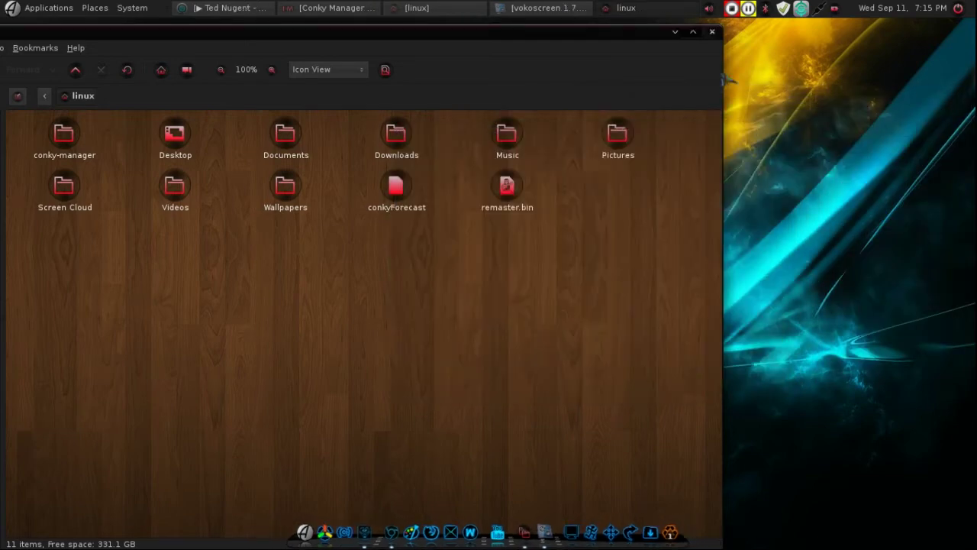
click(675, 32)
Open the Wallpapers folder inside the home folder.
right_click(291, 237)
click(191, 174)
click(93, 9)
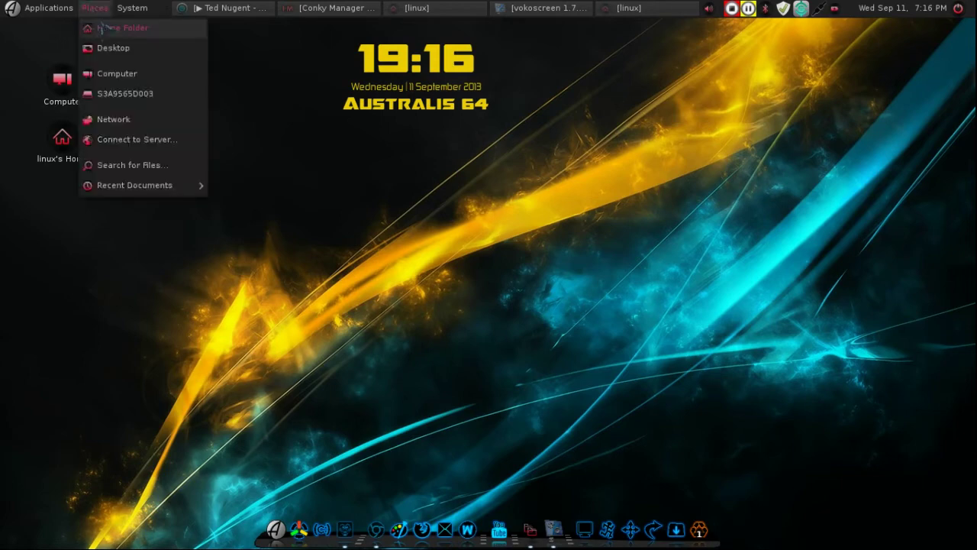
click(109, 29)
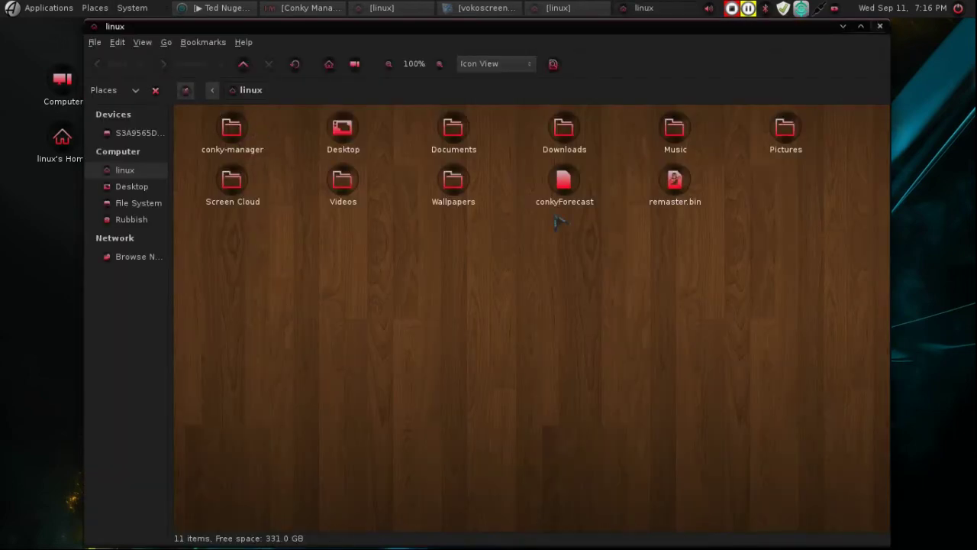
double_click(453, 184)
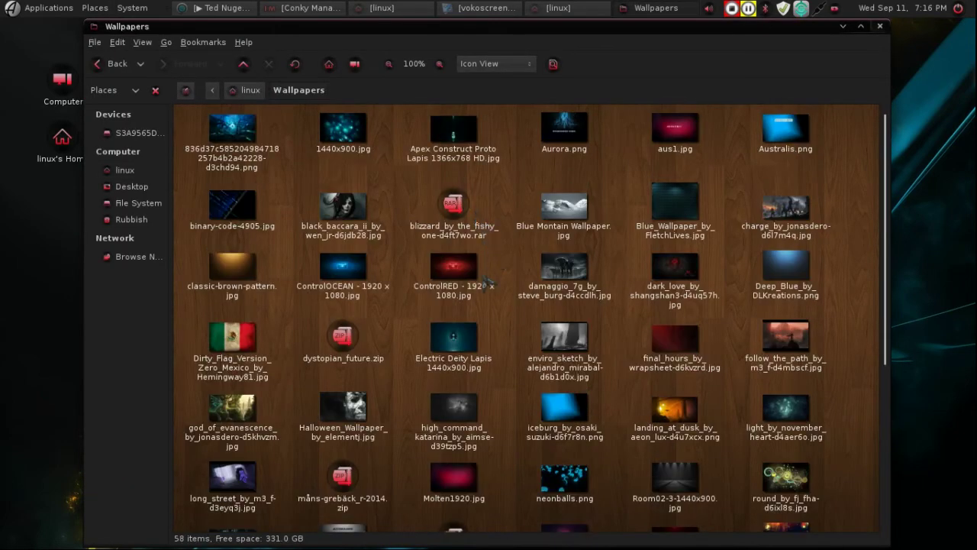
Set Spatial Encoding Vigilant Red 1366x768 HD.jpg as the desktop wallpaper and close the image and folder windows.
scroll(456, 343, down, 3)
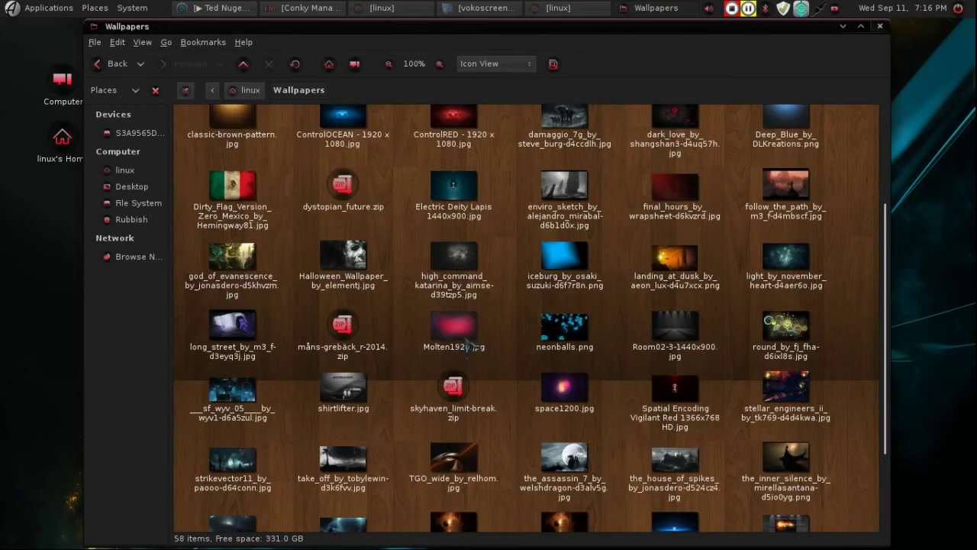
scroll(469, 345, down, 2)
click(232, 224)
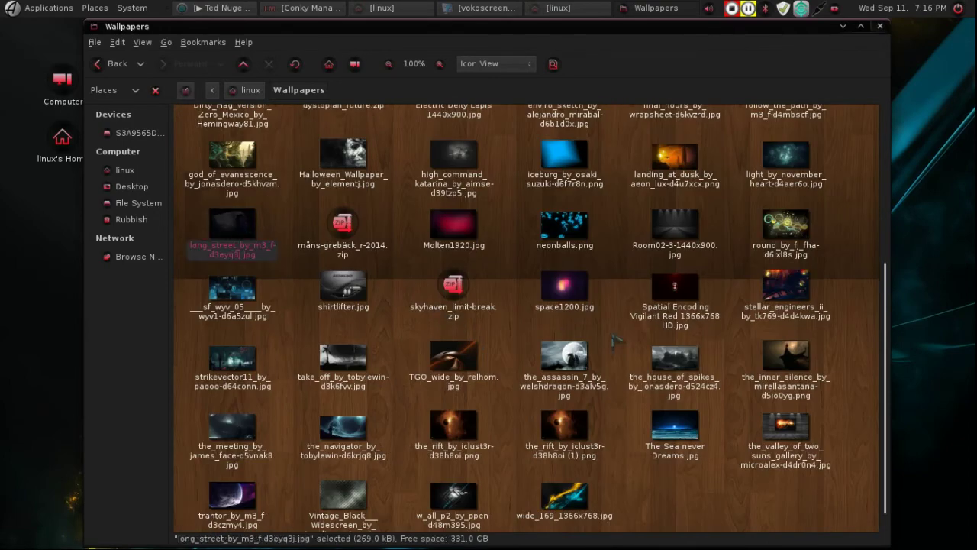
double_click(692, 304)
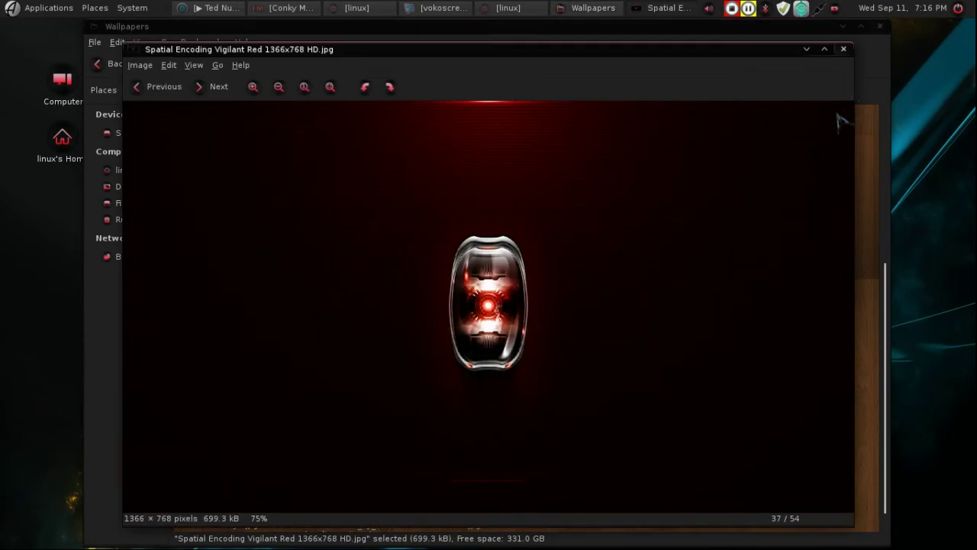
right_click(615, 192)
click(704, 313)
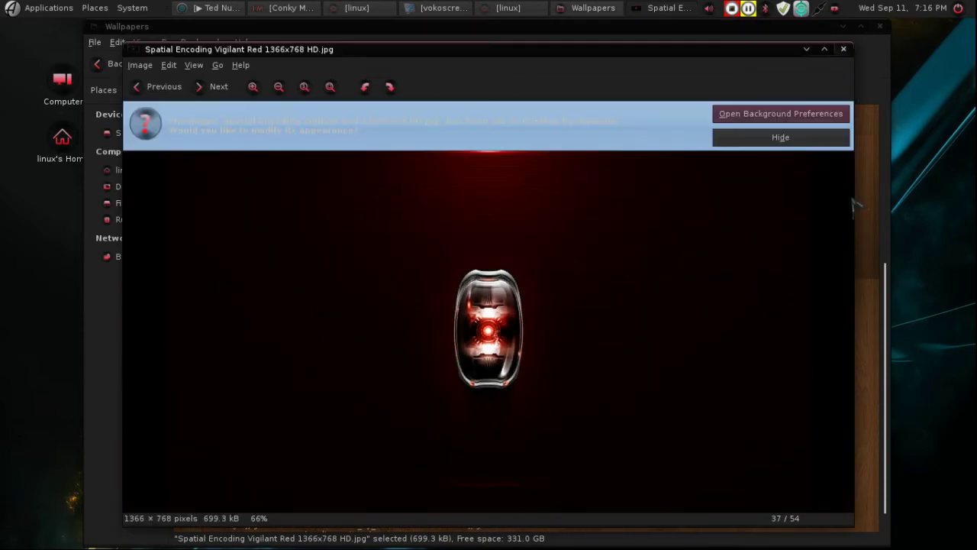
click(843, 48)
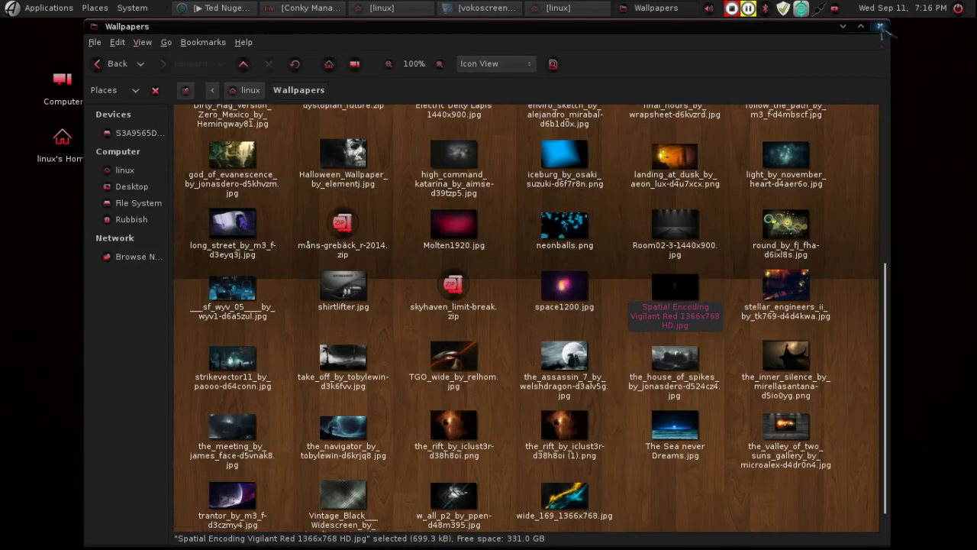
click(879, 26)
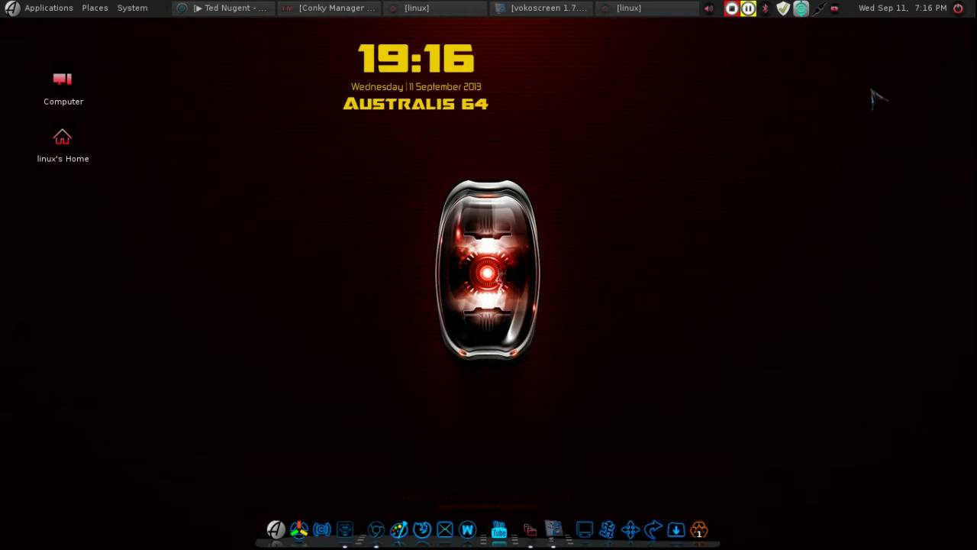
Try the Orore theme in Conky Manager and move the manager window aside to reveal the desktop widgets.
click(345, 528)
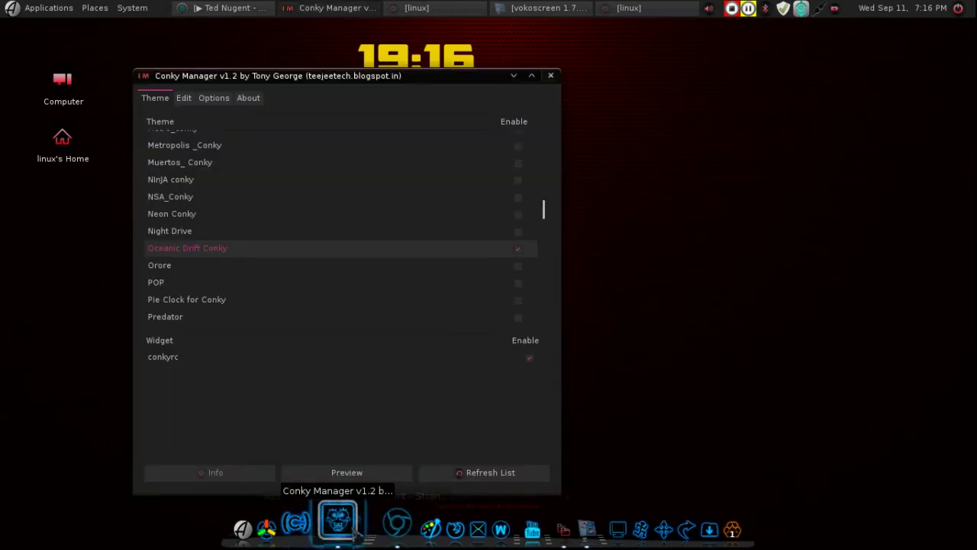
drag(375, 80, 707, 51)
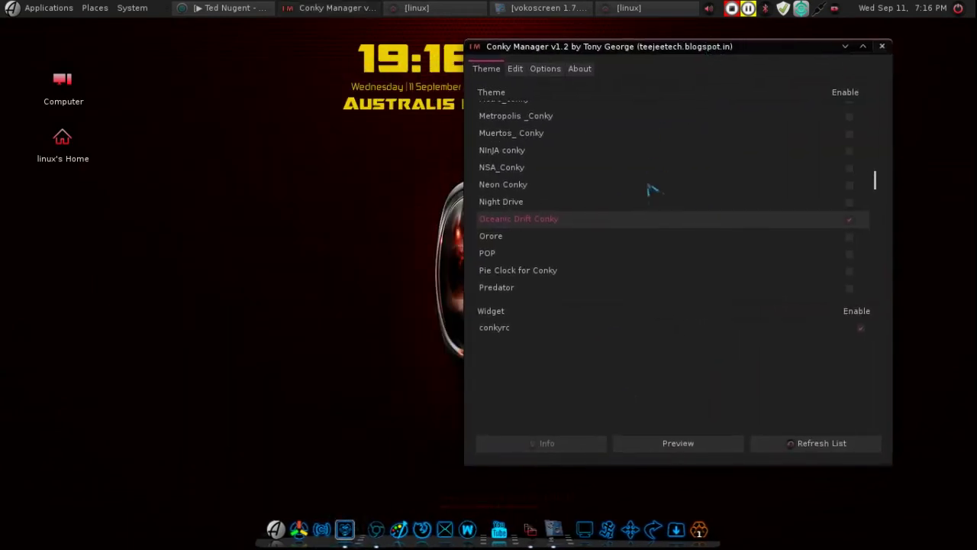
click(643, 241)
click(849, 237)
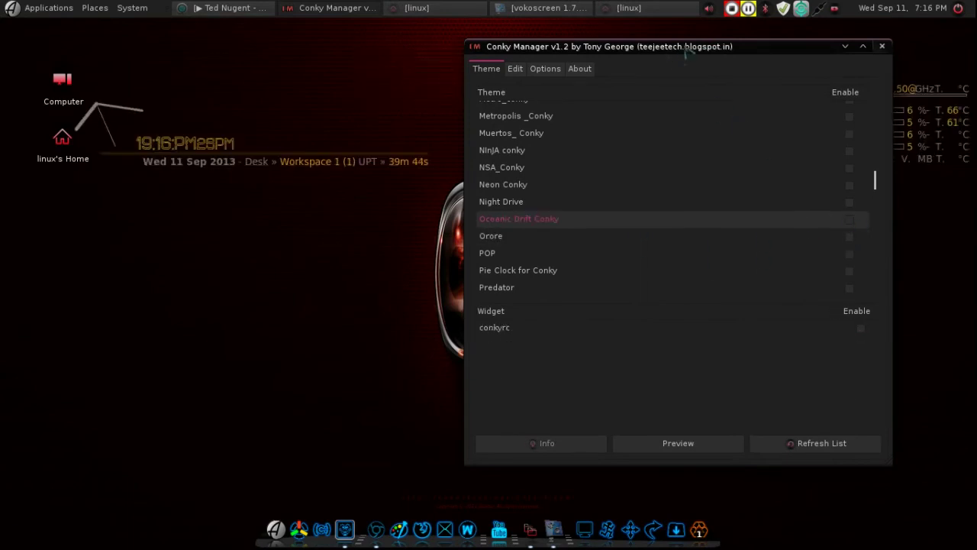
drag(752, 85, 227, 324)
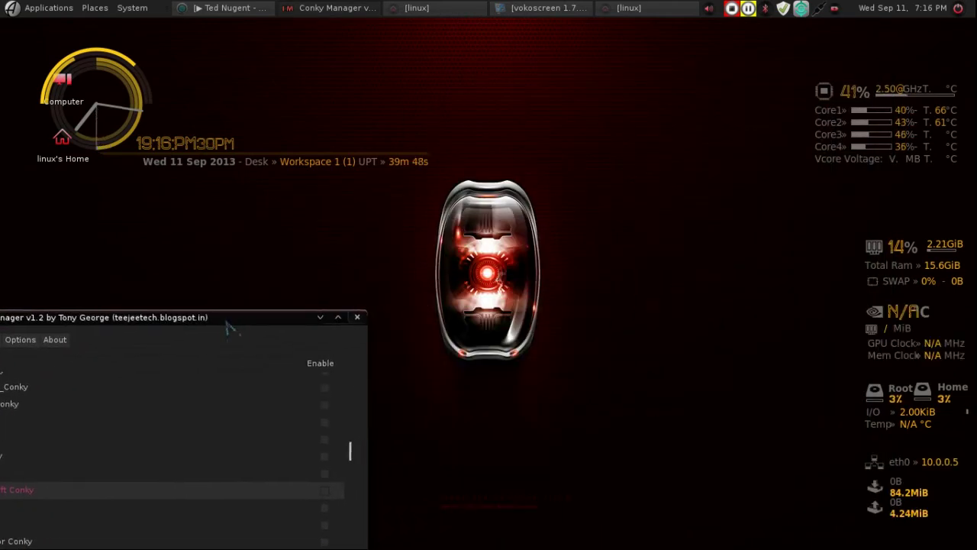
drag(227, 323, 133, 339)
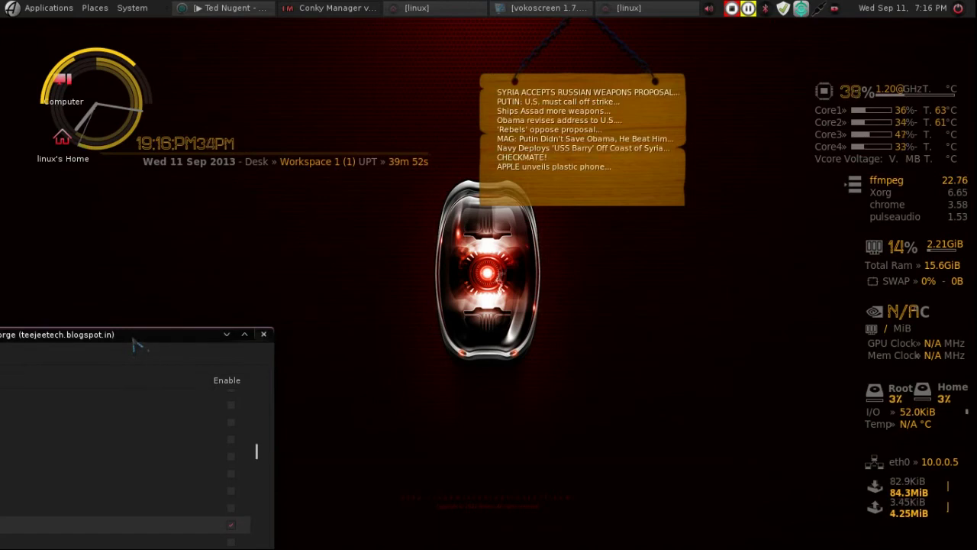
Turn off the Orore Conky theme, then try the POP theme and disable it.
drag(132, 343, 589, 172)
click(685, 356)
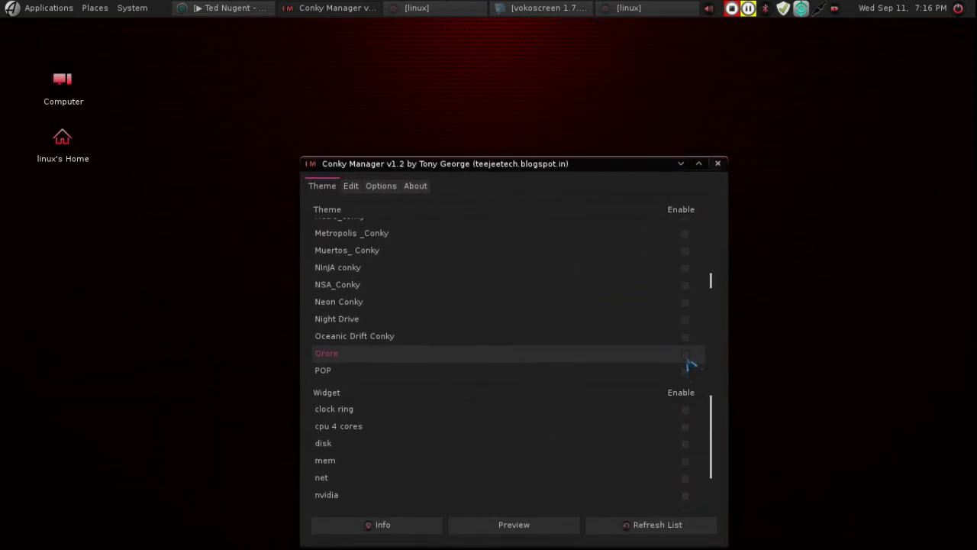
click(687, 346)
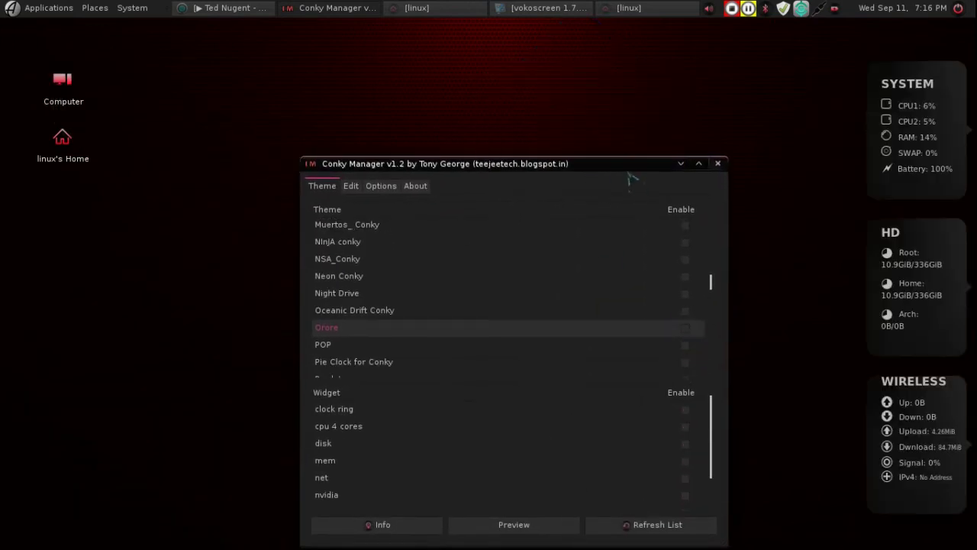
click(685, 293)
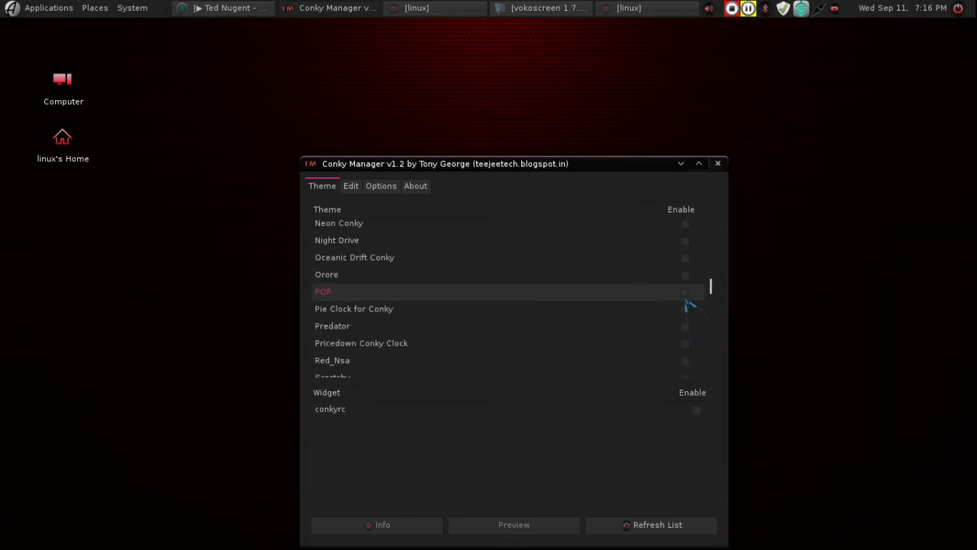
Try the Red_Nsa Conky theme, view it on the uncovered desktop and disable it.
scroll(686, 314, down, 3)
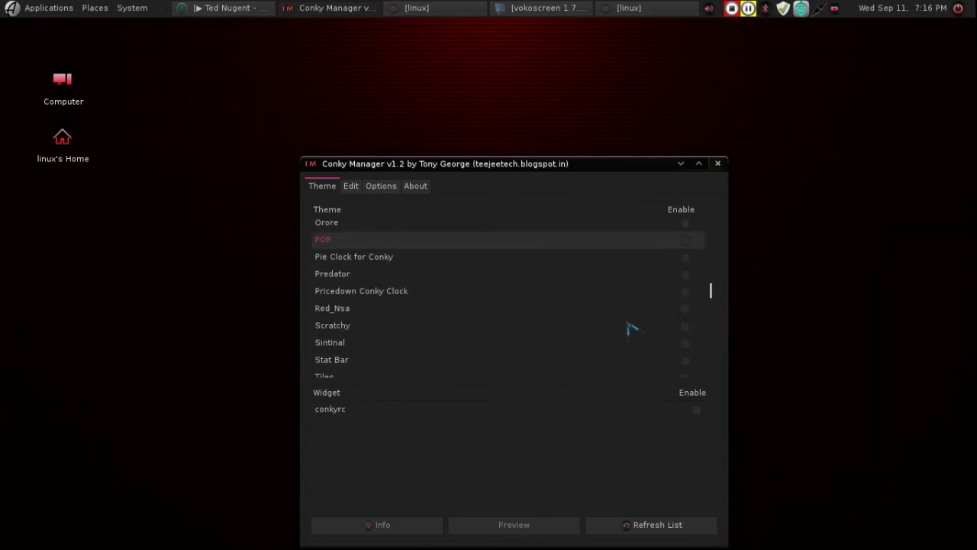
click(552, 310)
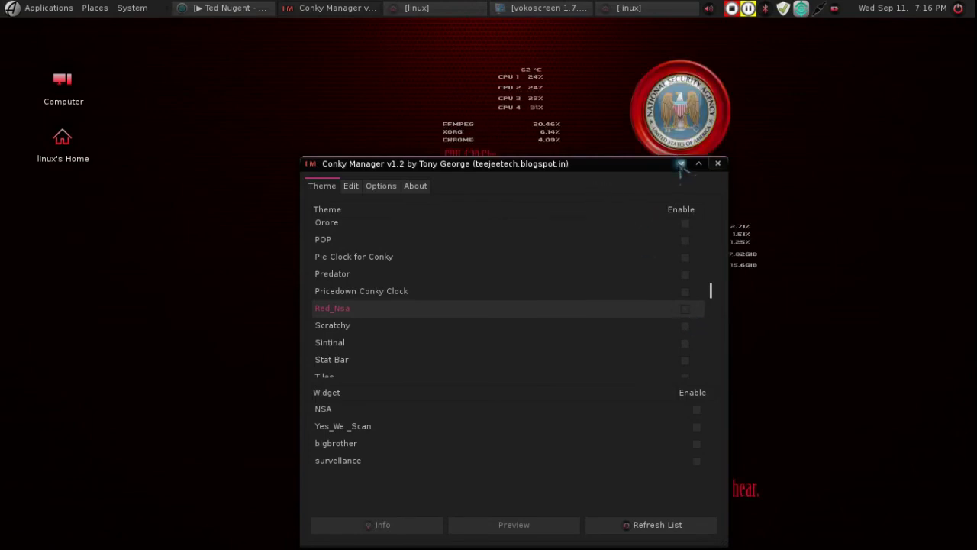
click(681, 163)
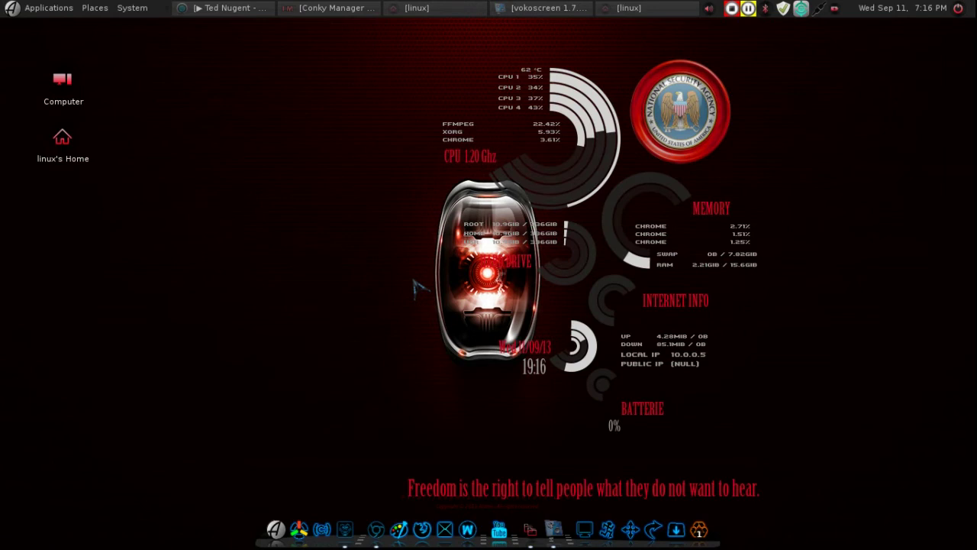
click(345, 529)
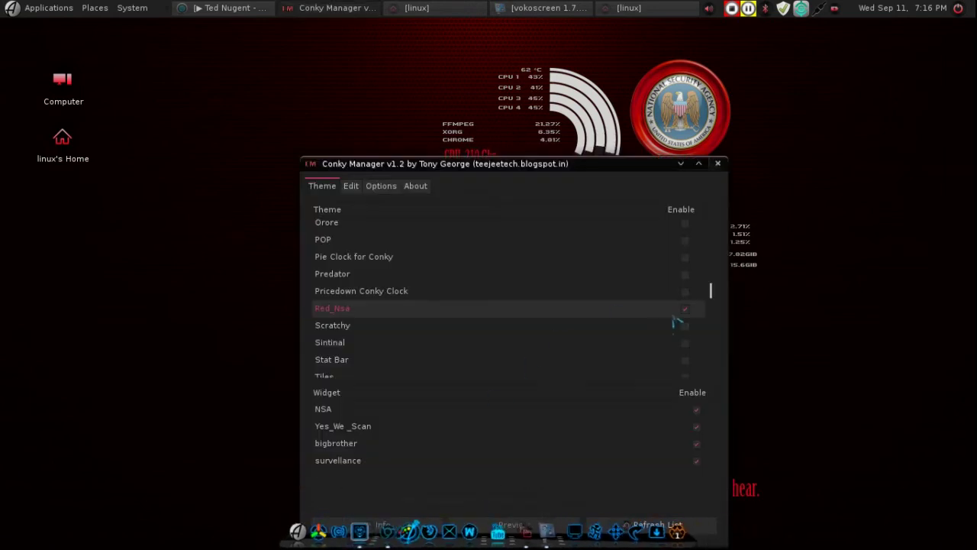
click(686, 309)
Enable the arcblack Conky theme and close Conky Manager.
scroll(687, 319, down, 3)
scroll(686, 319, down, 3)
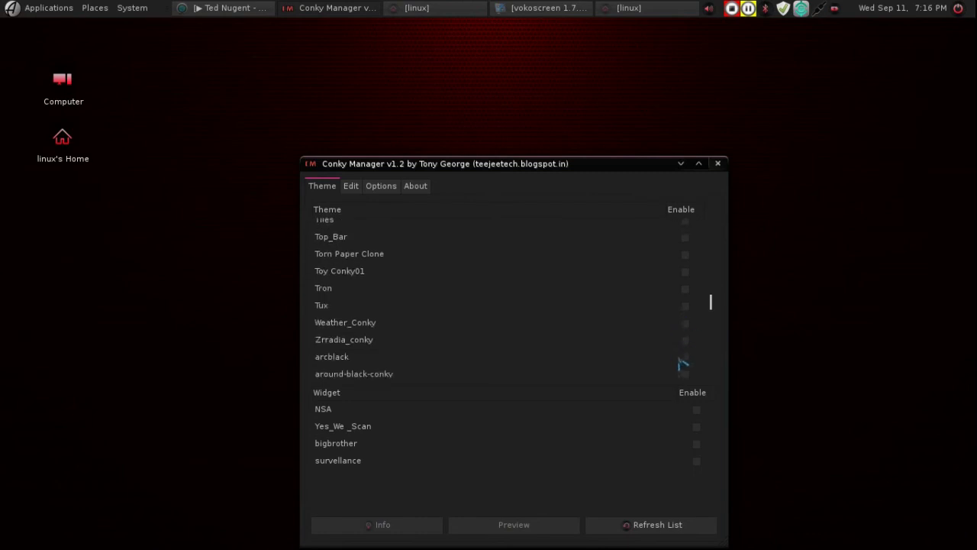
click(685, 358)
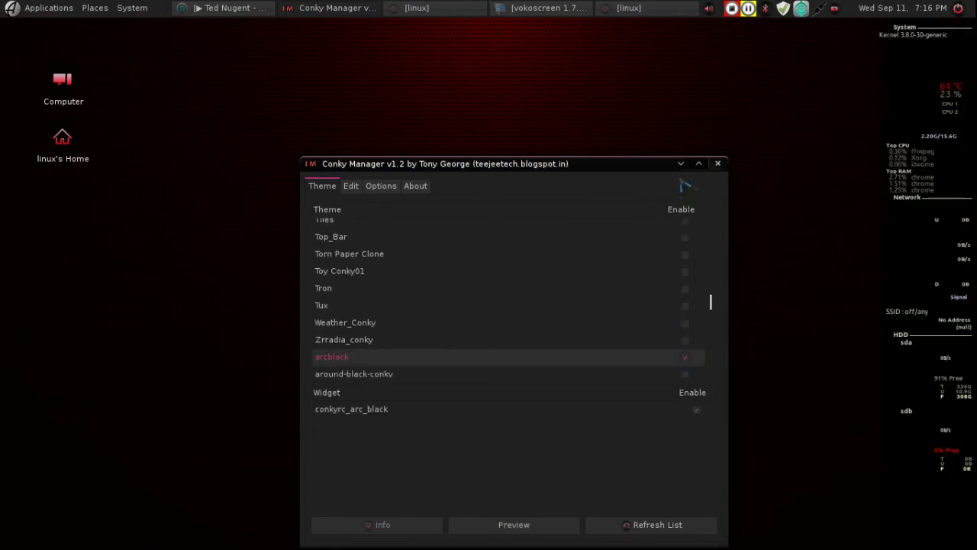
drag(642, 182, 612, 165)
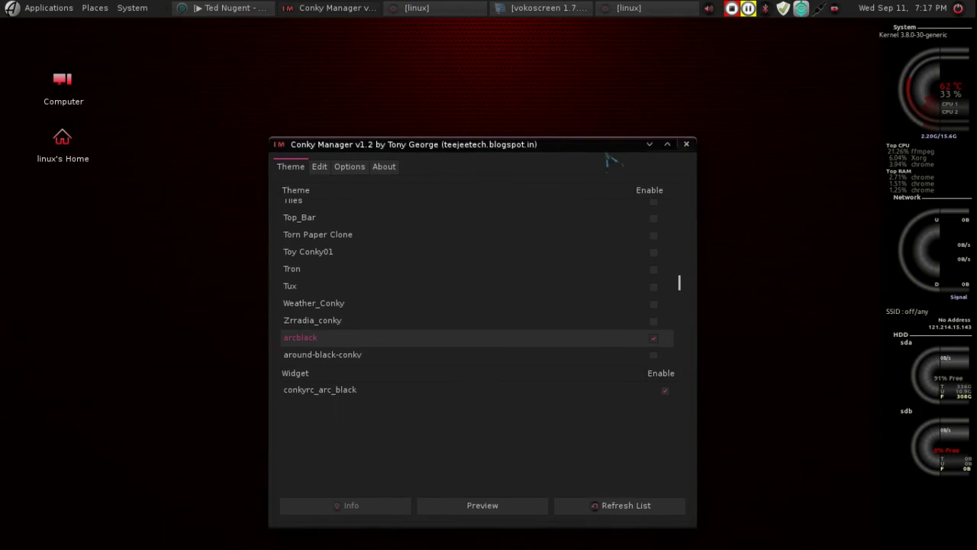
click(687, 146)
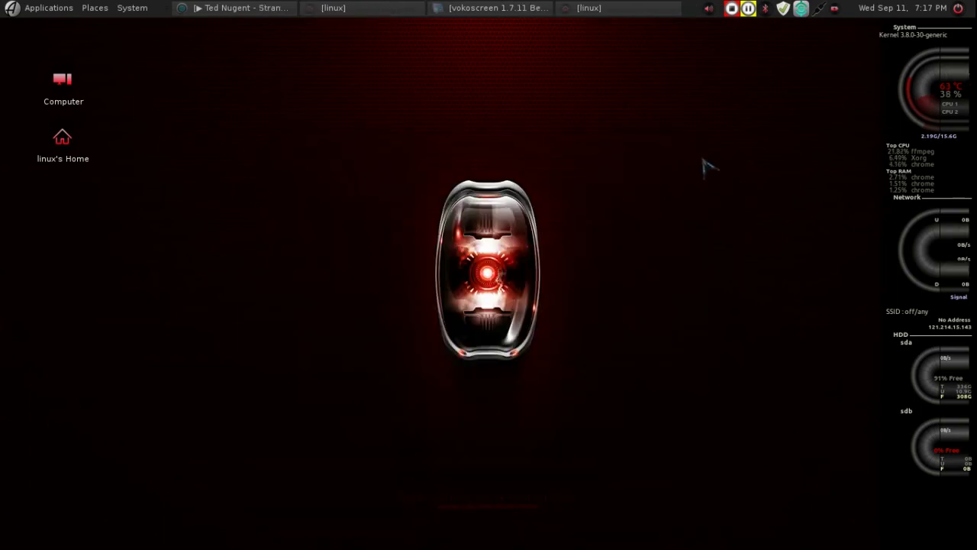
mouse_move(633, 535)
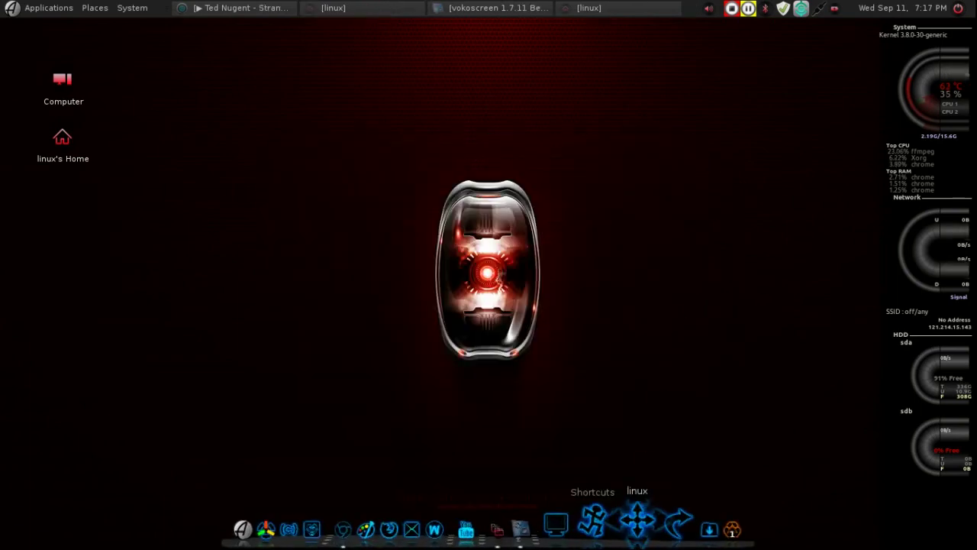